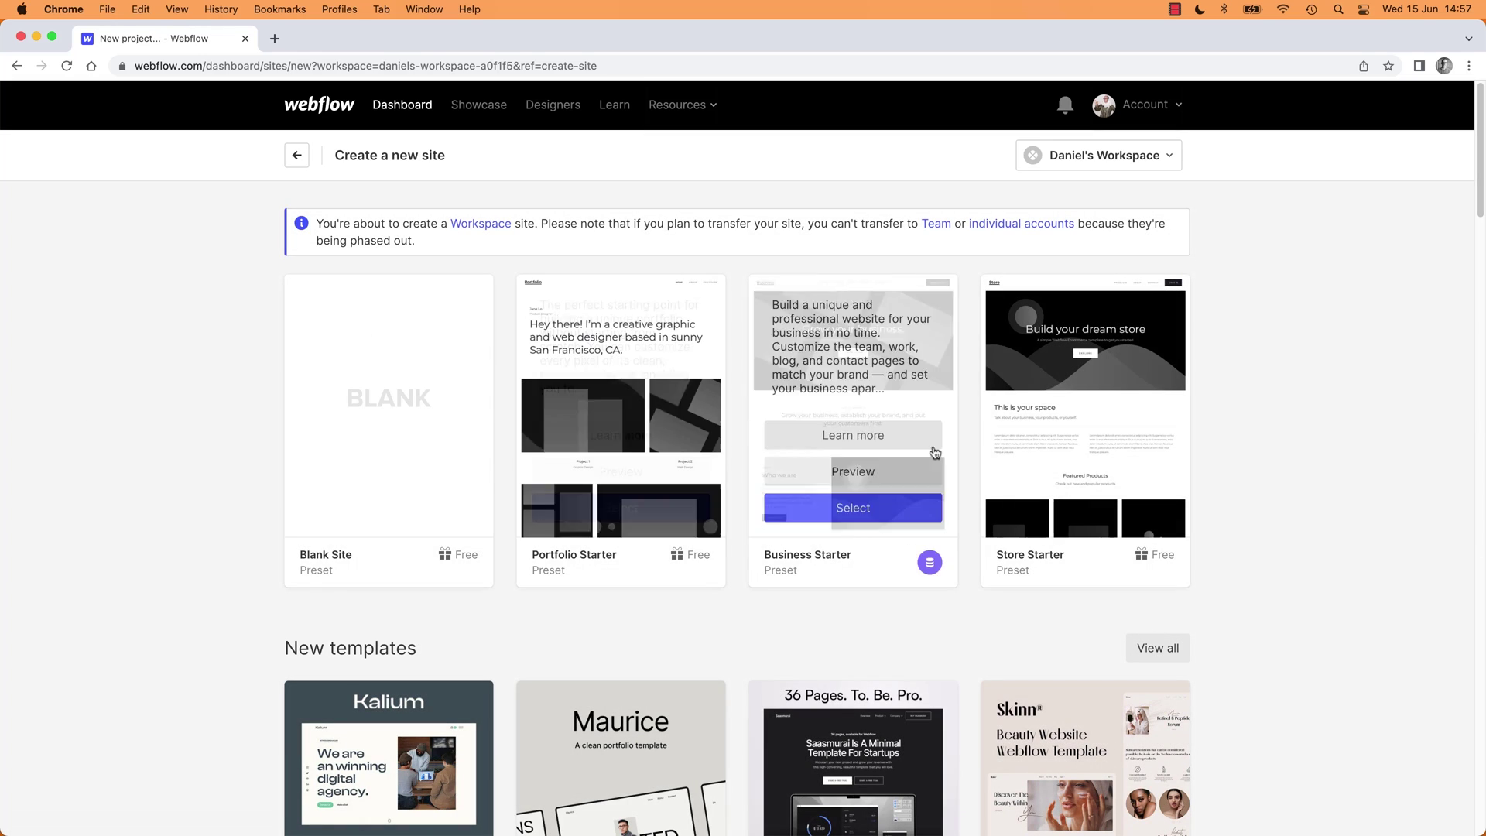
Step: Start a site from the Blank Site preset and create it under its default suggested name
{"action": "mouse_move", "coordinate": [1091, 439]}
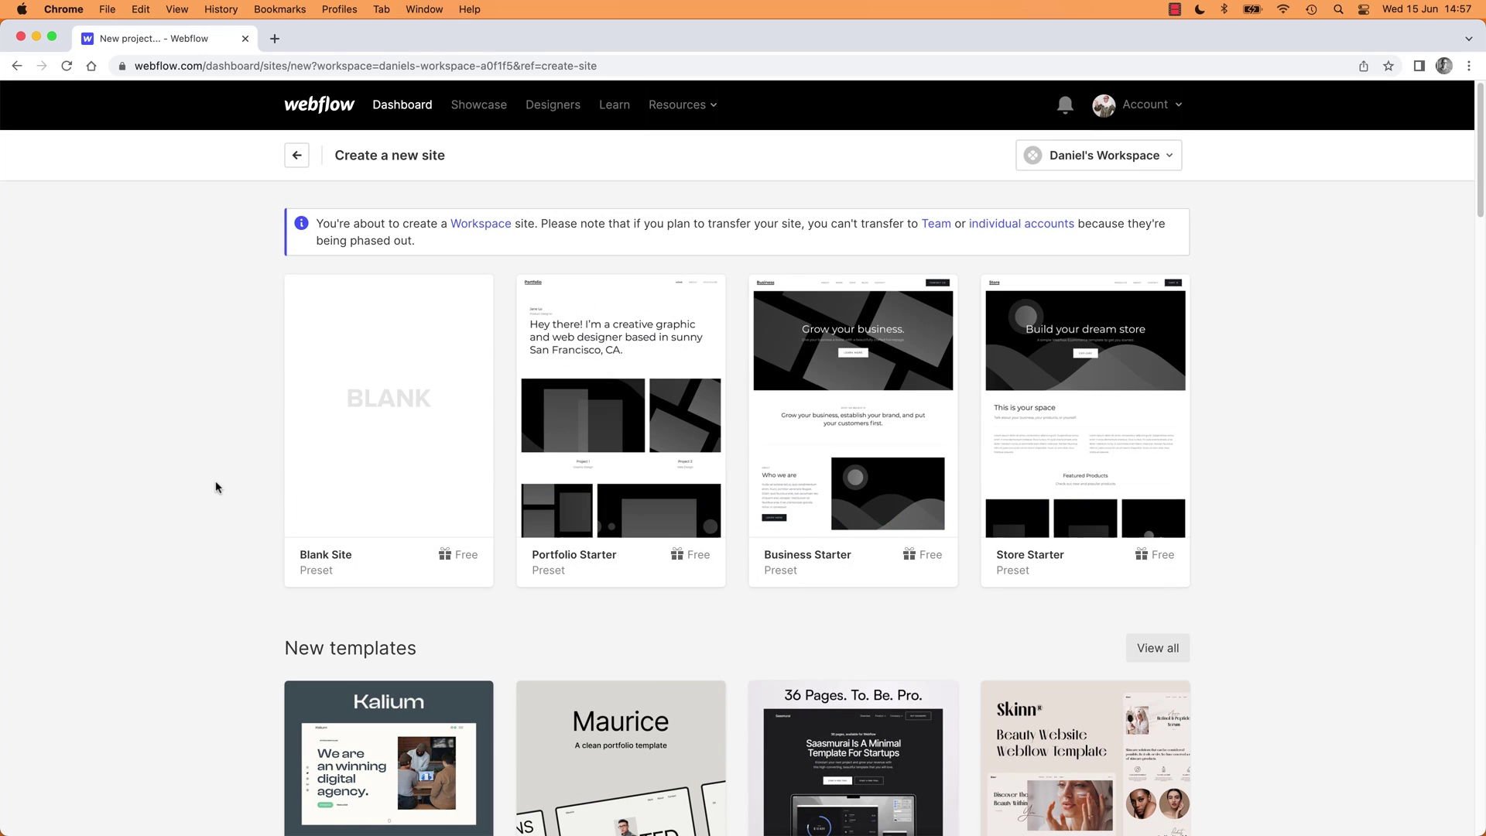
{"action": "mouse_move", "coordinate": [397, 437]}
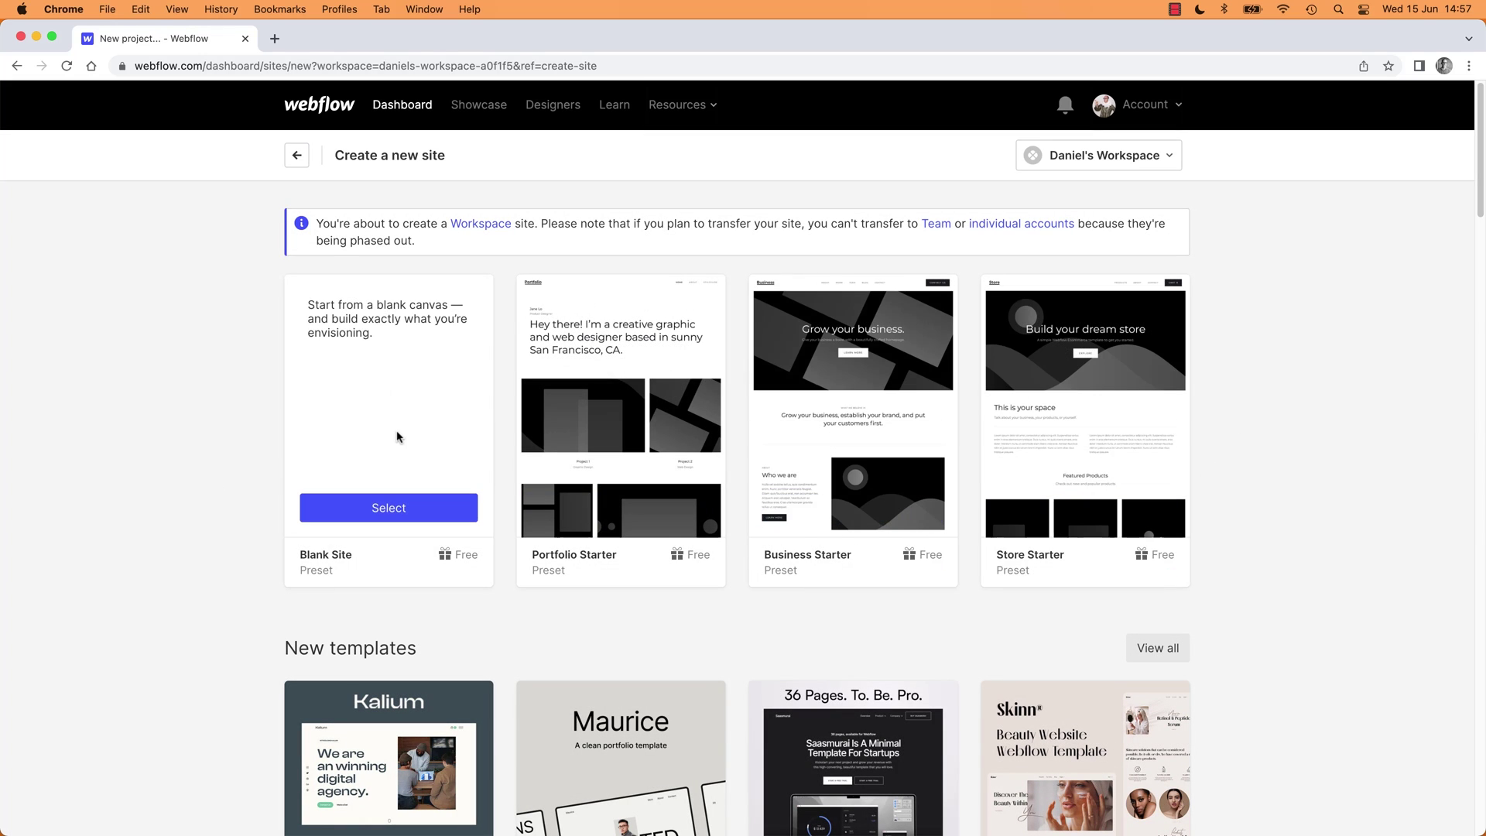
{"action": "left_click", "coordinate": [397, 508]}
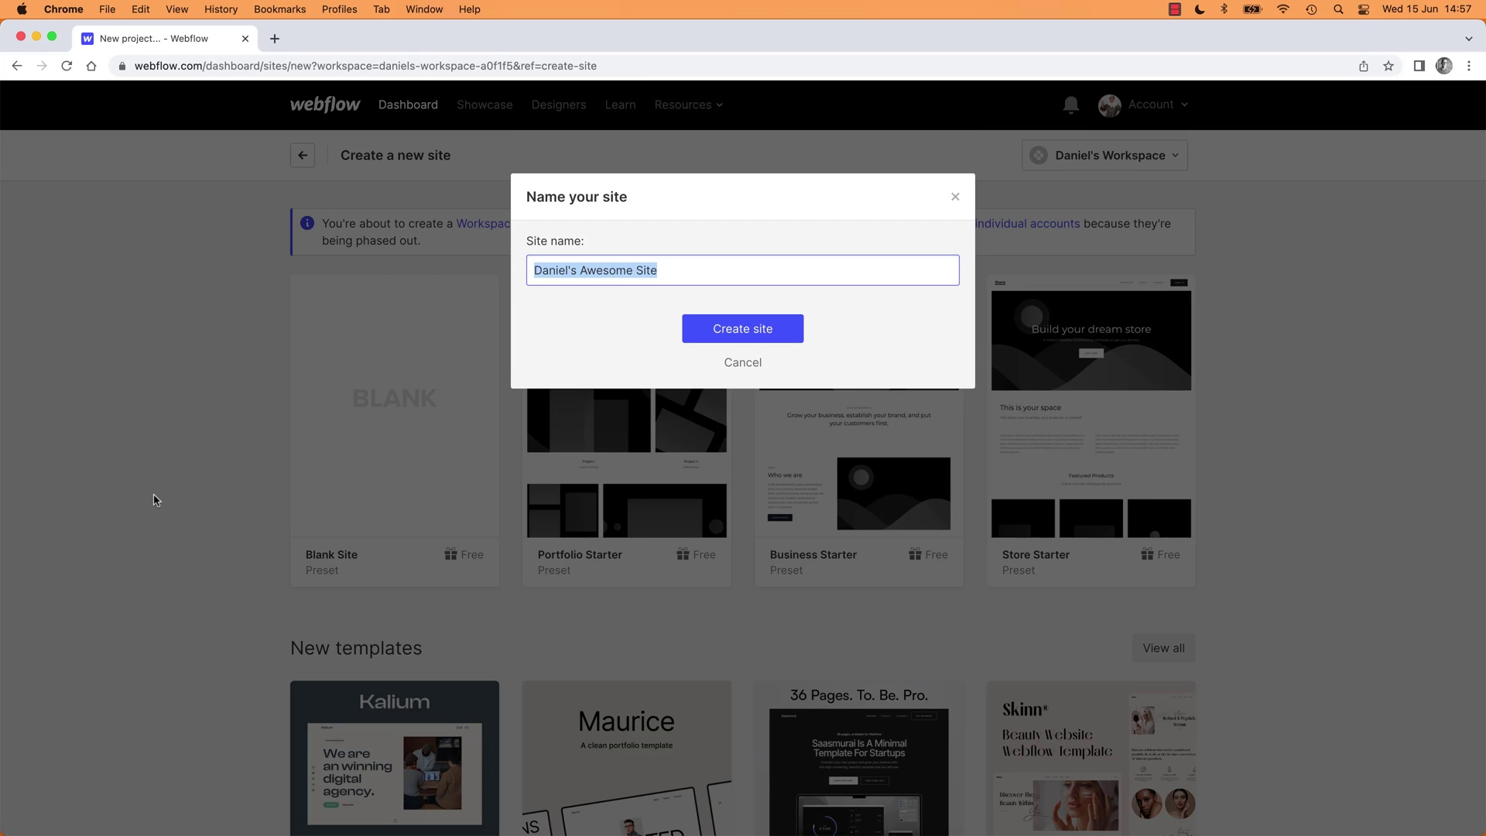
{"action": "left_click", "coordinate": [780, 333]}
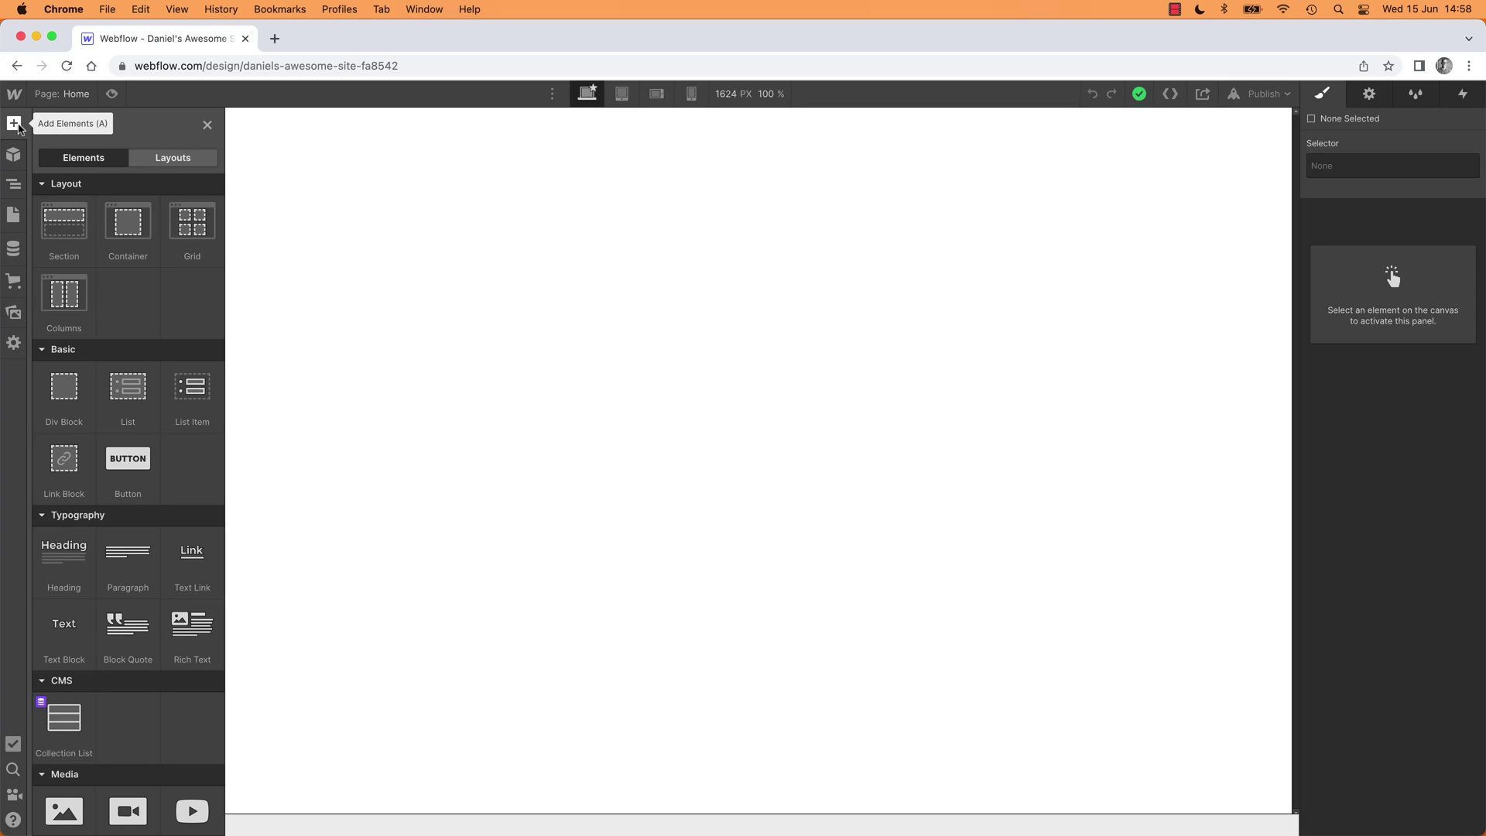
Step: Drop a Heading onto the Home page and a Button below it, then dismiss Link Settings
{"action": "left_click_drag", "start_coordinate": [64, 551], "coordinate": [504, 329]}
{"action": "left_click", "coordinate": [17, 125]}
{"action": "scroll", "coordinate": [86, 607], "scroll_direction": "down", "scroll_amount": 3}
{"action": "left_click_drag", "start_coordinate": [138, 289], "coordinate": [474, 347]}
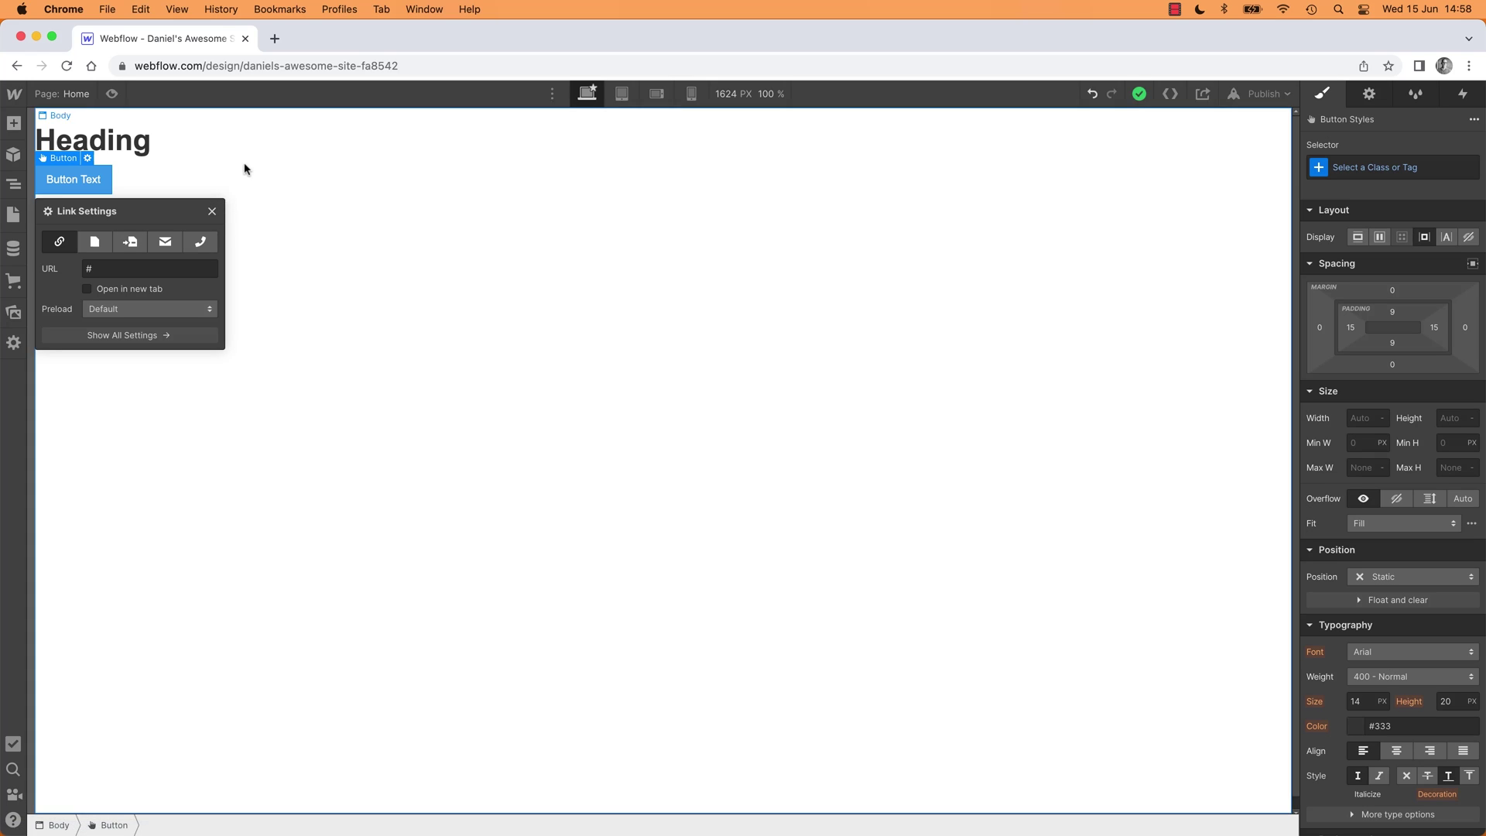
{"action": "left_click", "coordinate": [212, 213]}
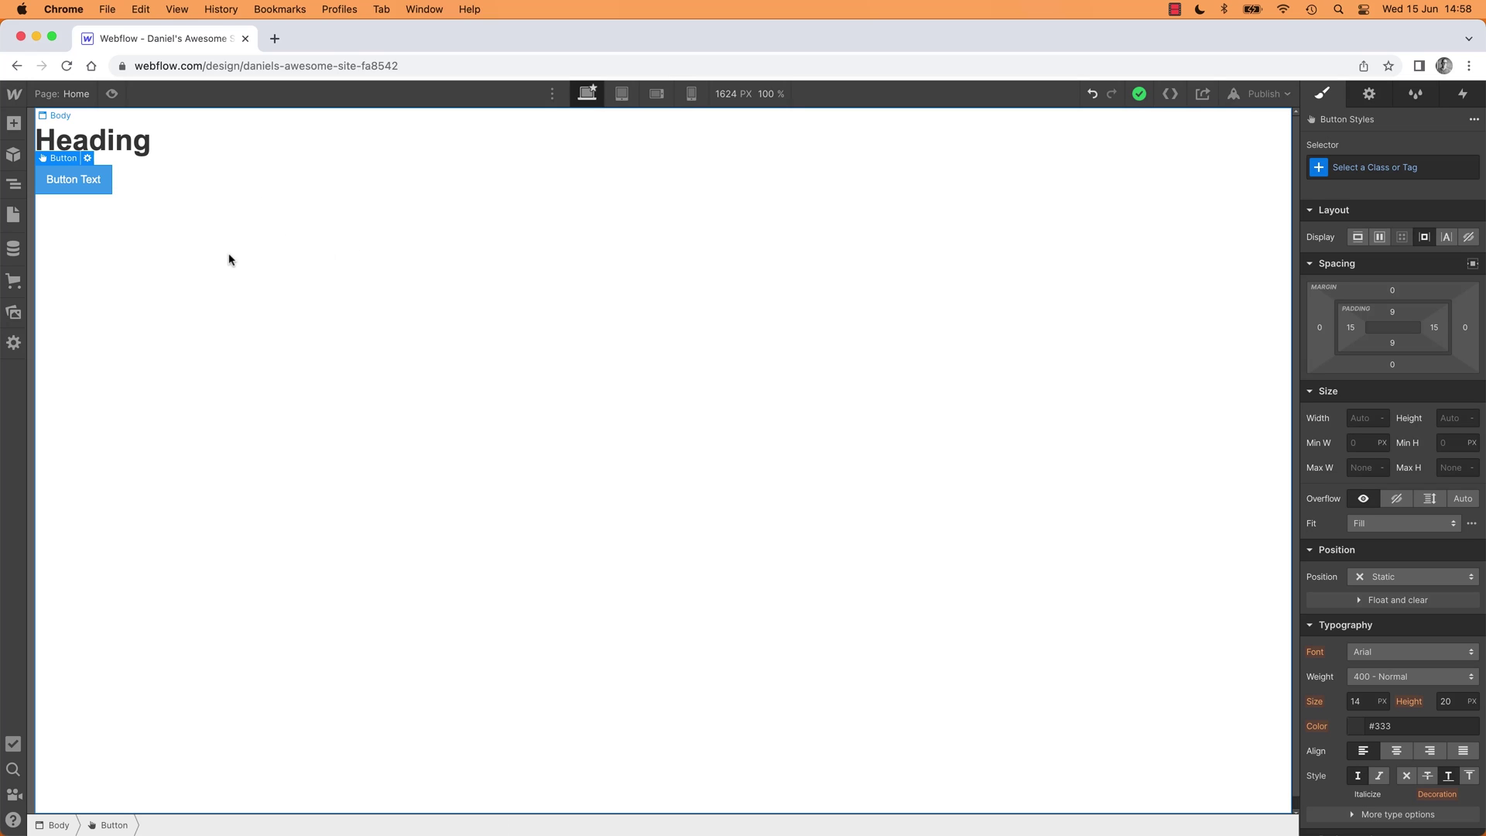
Step: Open Project Settings from the W menu and scroll through the General settings
{"action": "left_click", "coordinate": [12, 97]}
{"action": "mouse_move", "coordinate": [12, 89]}
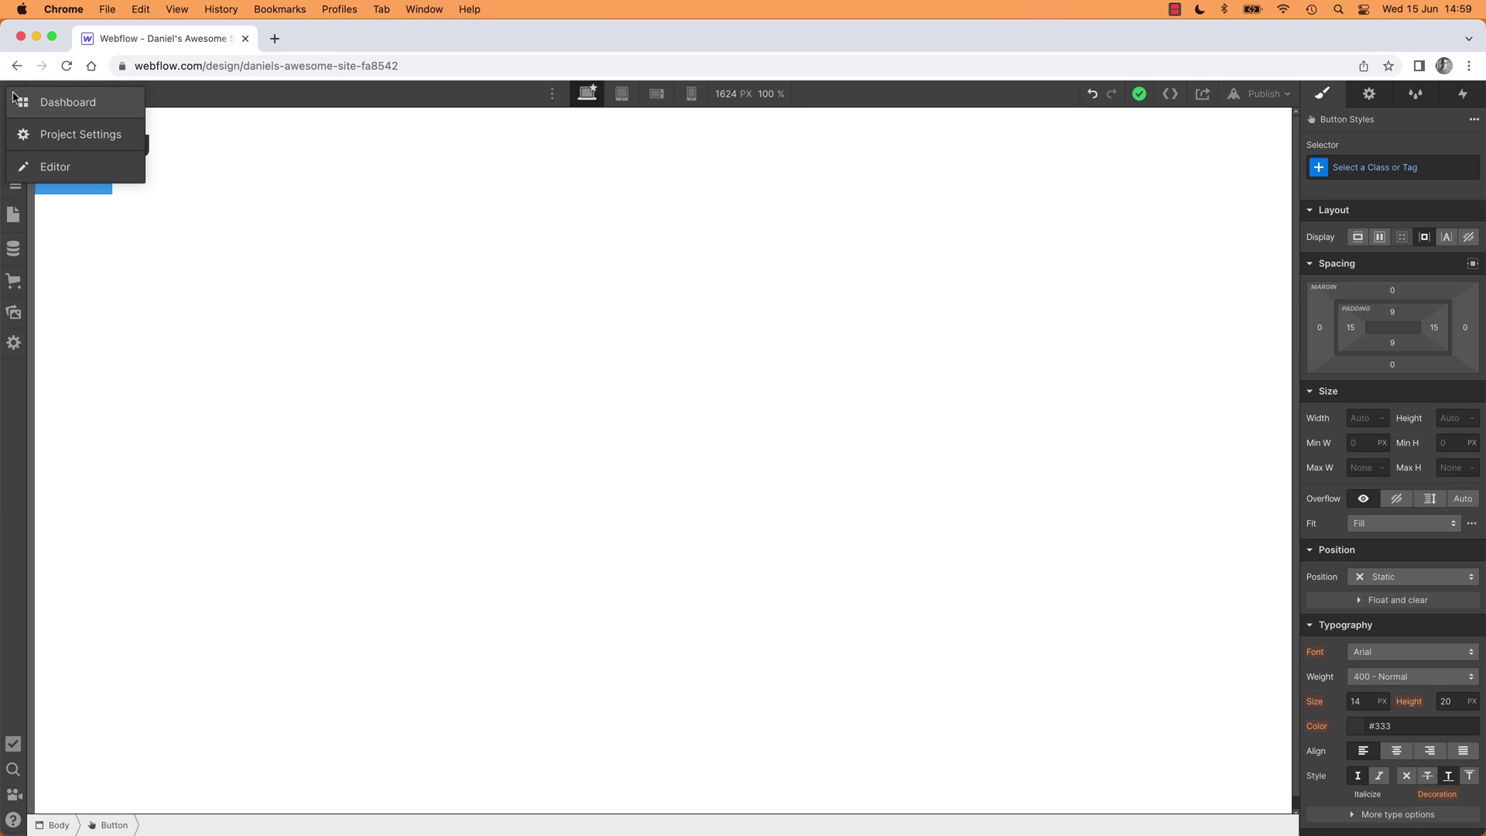
{"action": "left_click", "coordinate": [48, 137]}
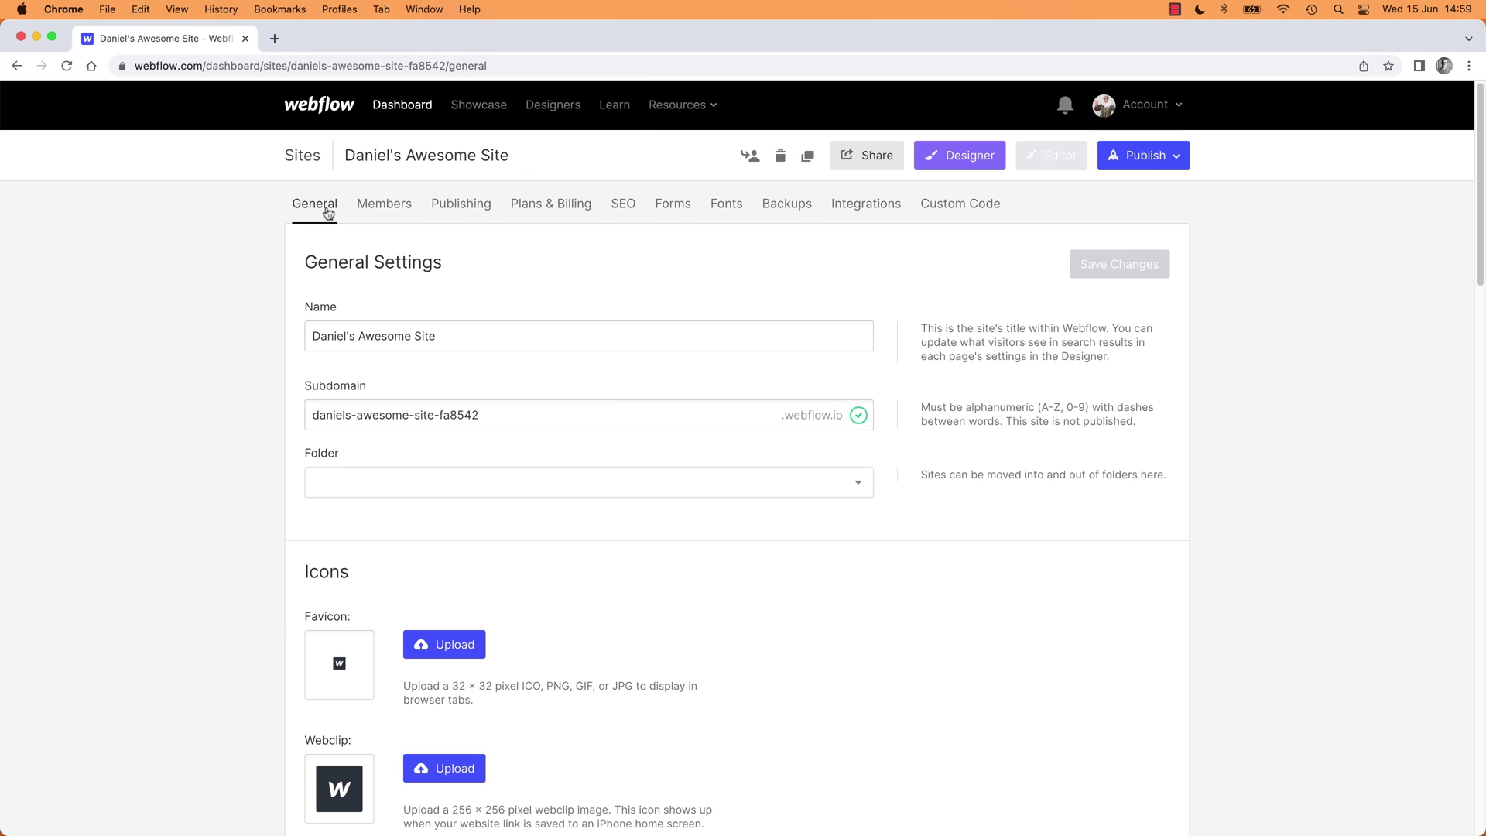
{"action": "scroll", "coordinate": [206, 426], "scroll_direction": "down", "scroll_amount": 3}
{"action": "scroll", "coordinate": [176, 622], "scroll_direction": "down", "scroll_amount": 5}
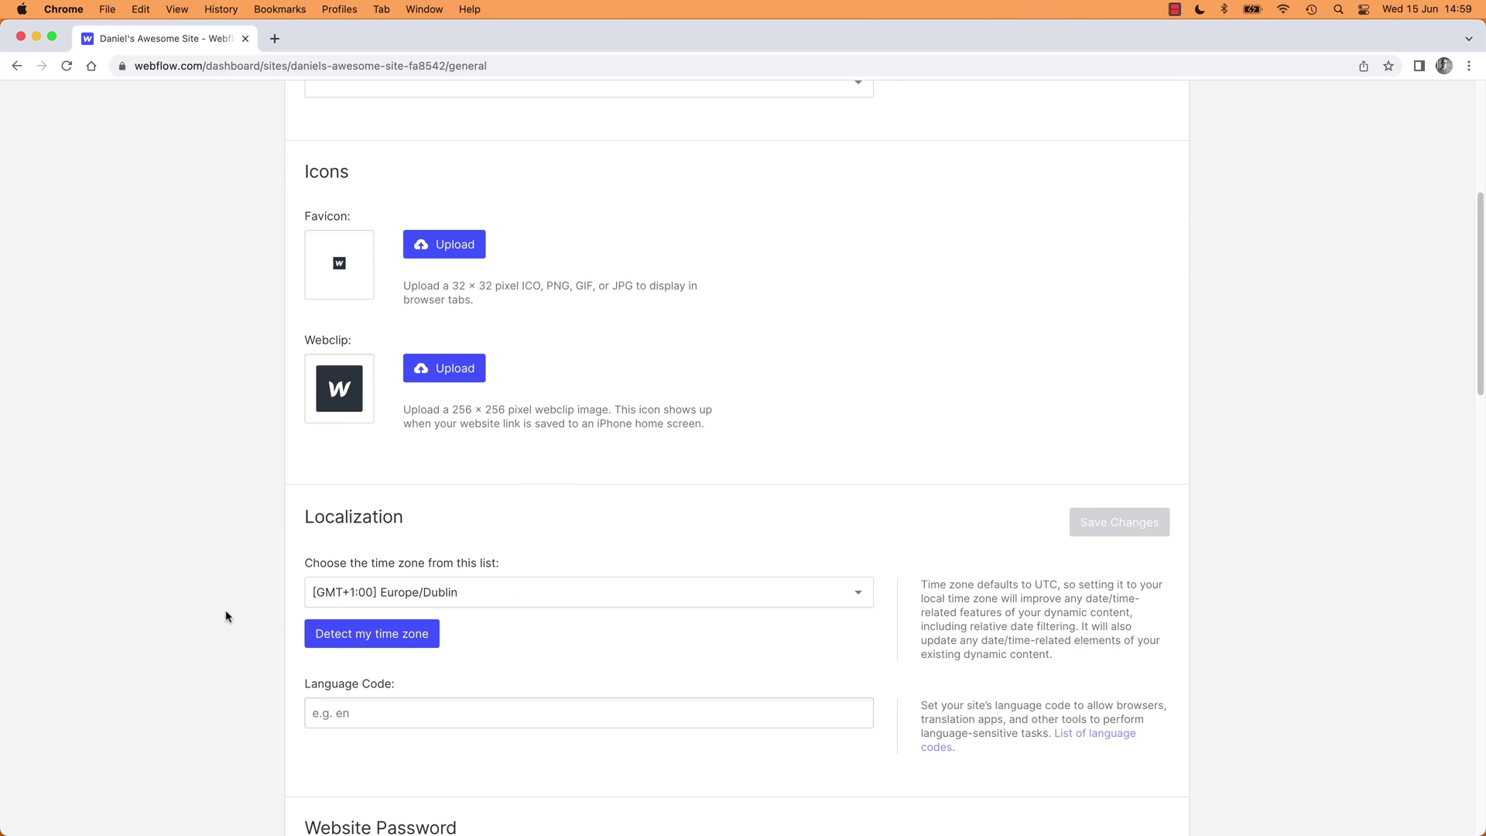
{"action": "scroll", "coordinate": [209, 614], "scroll_direction": "down", "scroll_amount": 4}
{"action": "scroll", "coordinate": [209, 614], "scroll_direction": "up", "scroll_amount": 10}
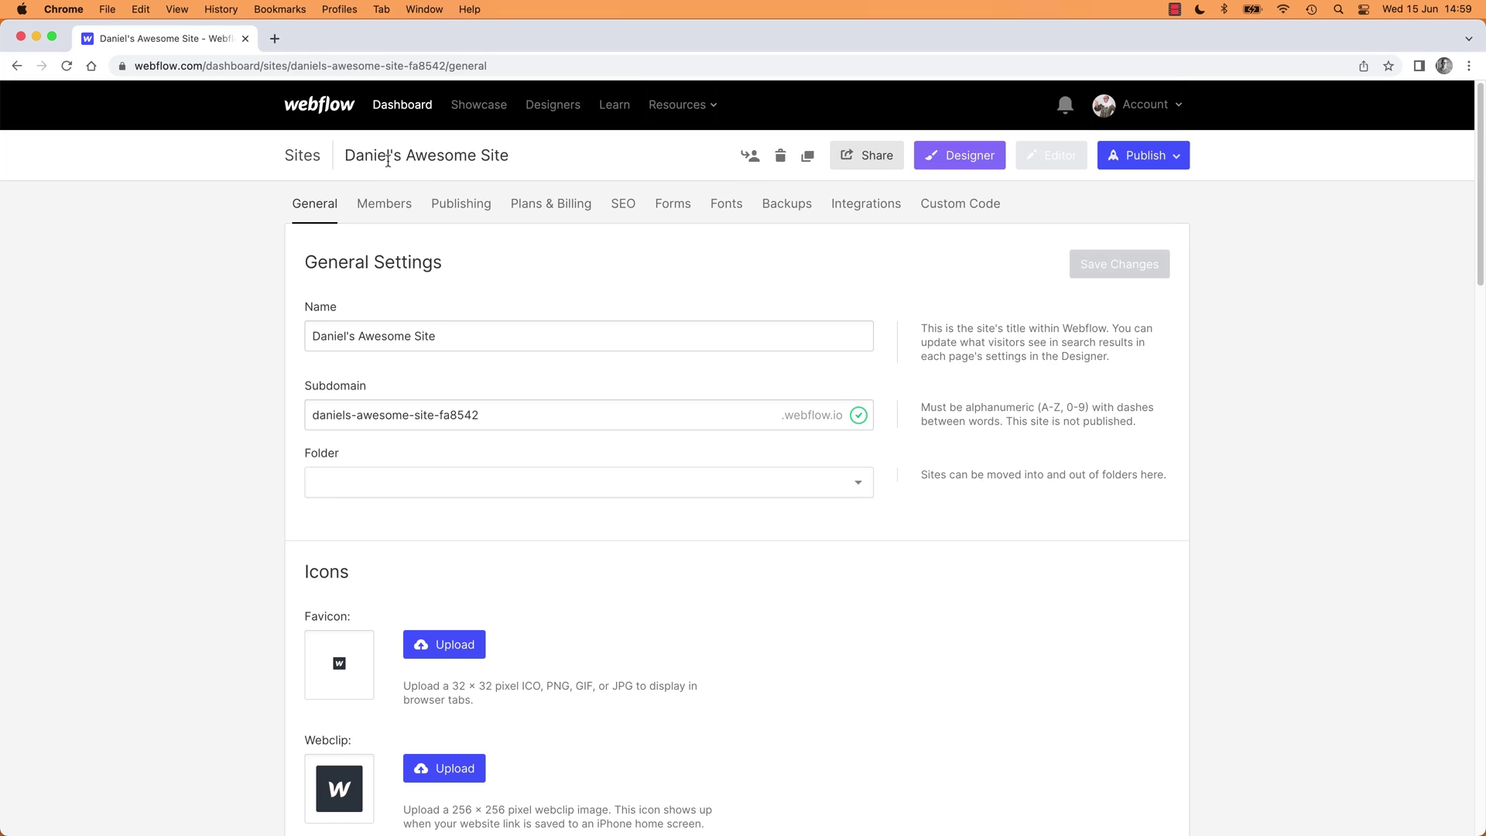
Step: Return to the Designer, then leave it for the workspace dashboard
{"action": "left_click", "coordinate": [940, 159]}
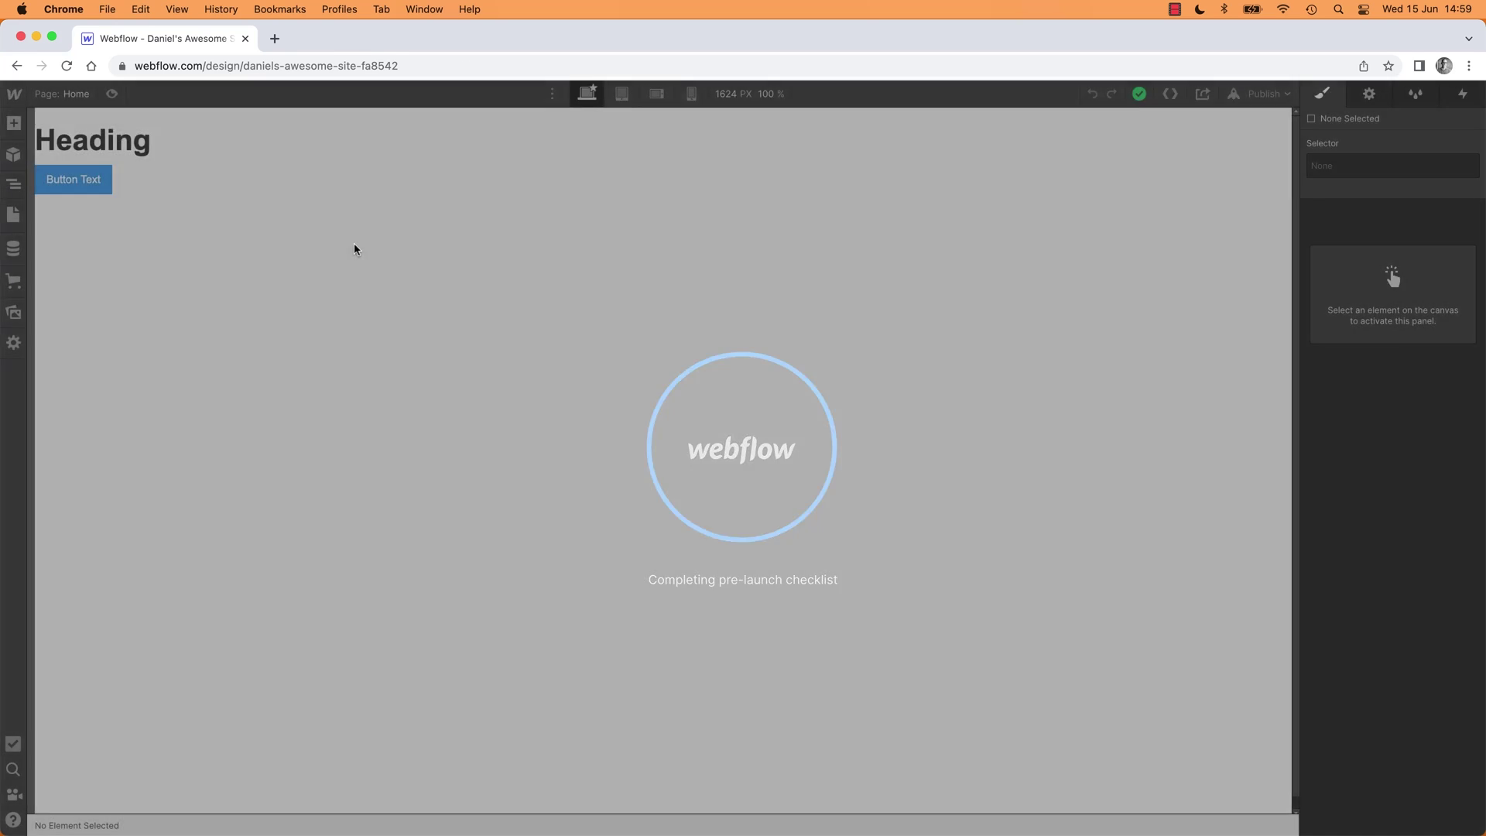
{"action": "mouse_move", "coordinate": [14, 97]}
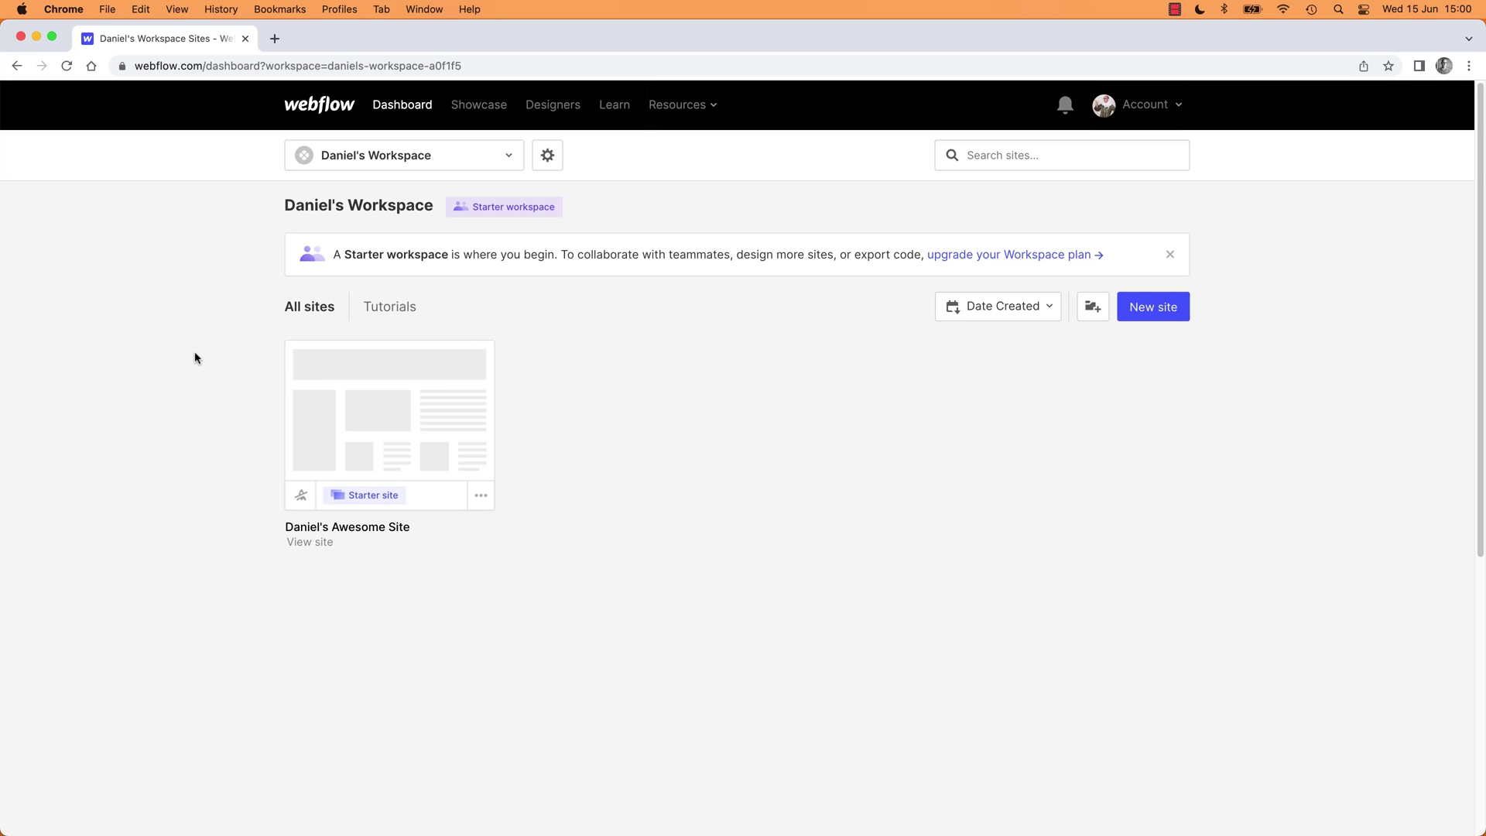
Step: Show the site card's actions menu on the dashboard and dismiss it without choosing anything
{"action": "mouse_move", "coordinate": [397, 416]}
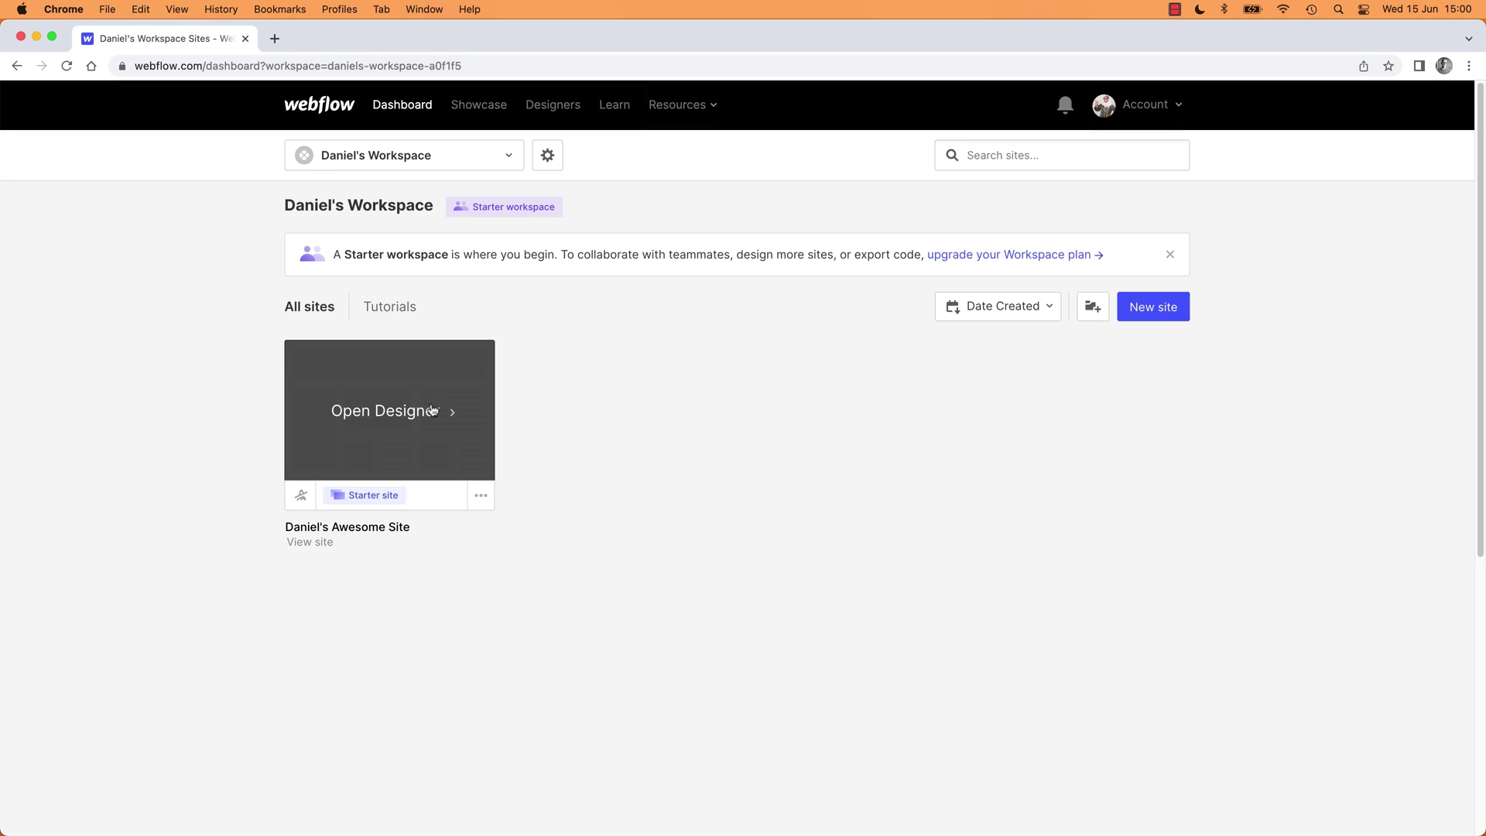
{"action": "left_click", "coordinate": [479, 495]}
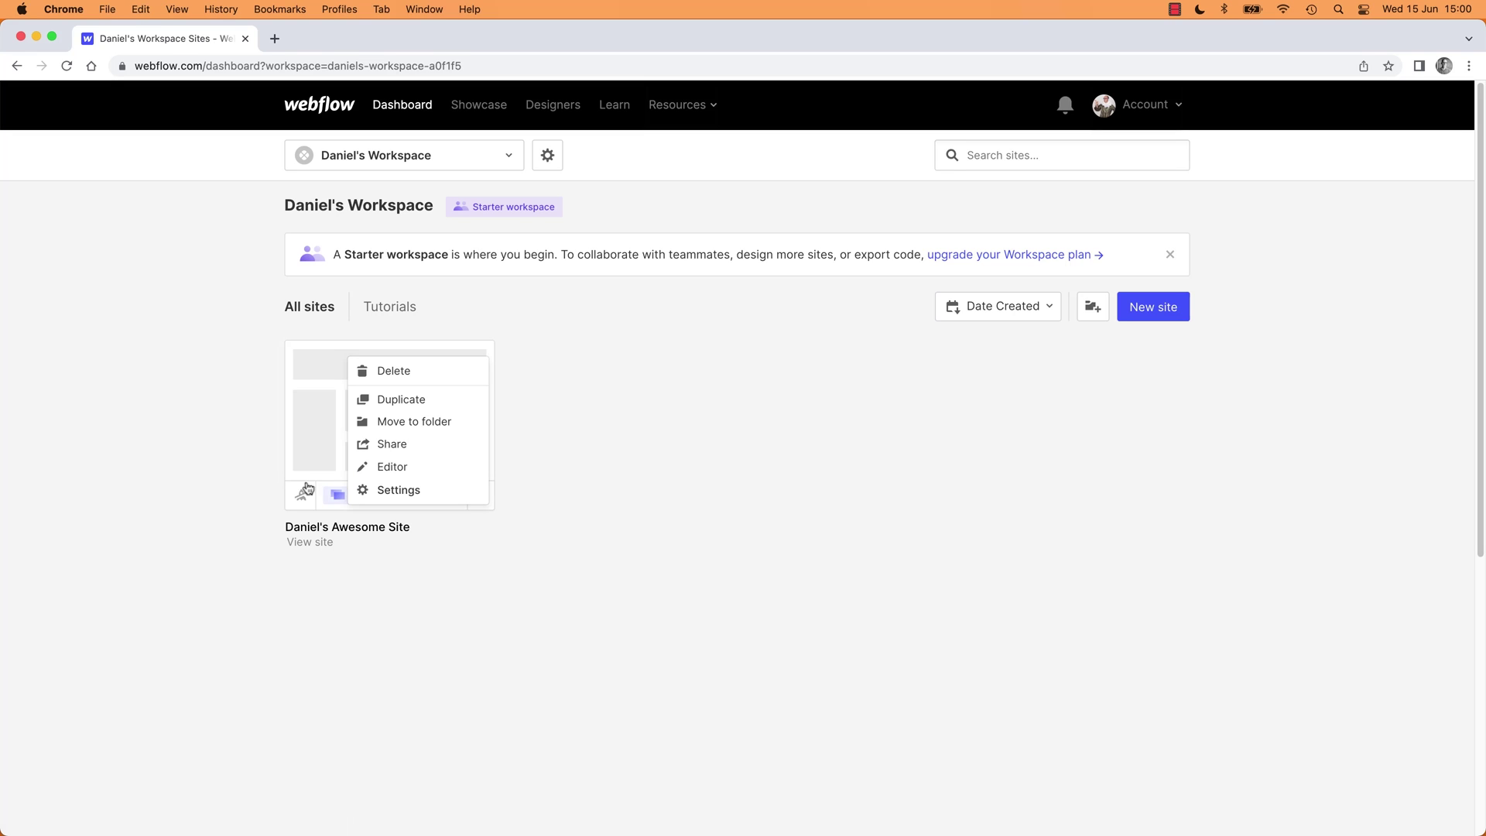
{"action": "left_click", "coordinate": [203, 470]}
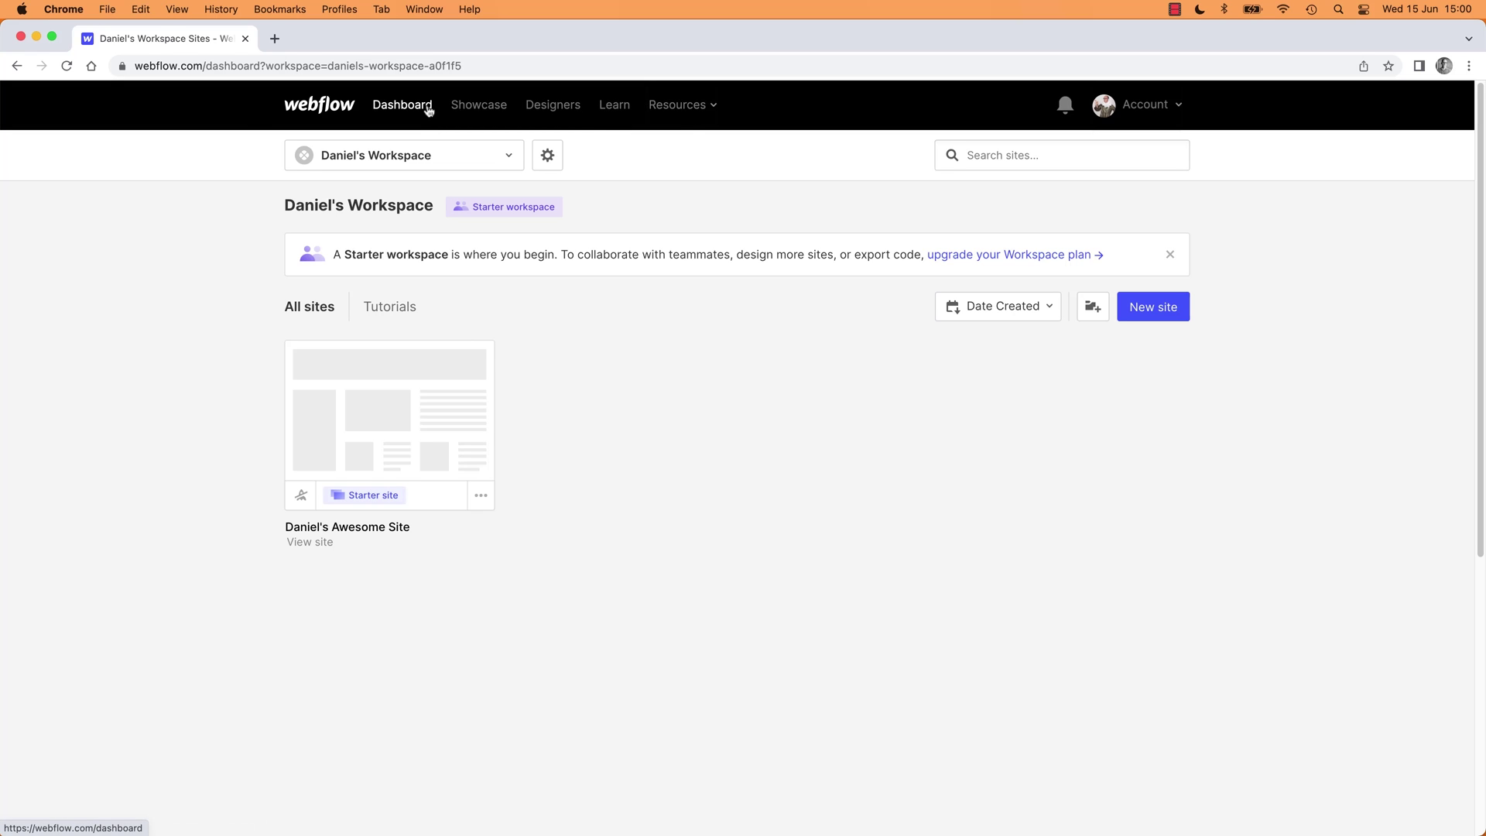
Step: Open the site in the Designer from its dashboard thumbnail
{"action": "mouse_move", "coordinate": [353, 452]}
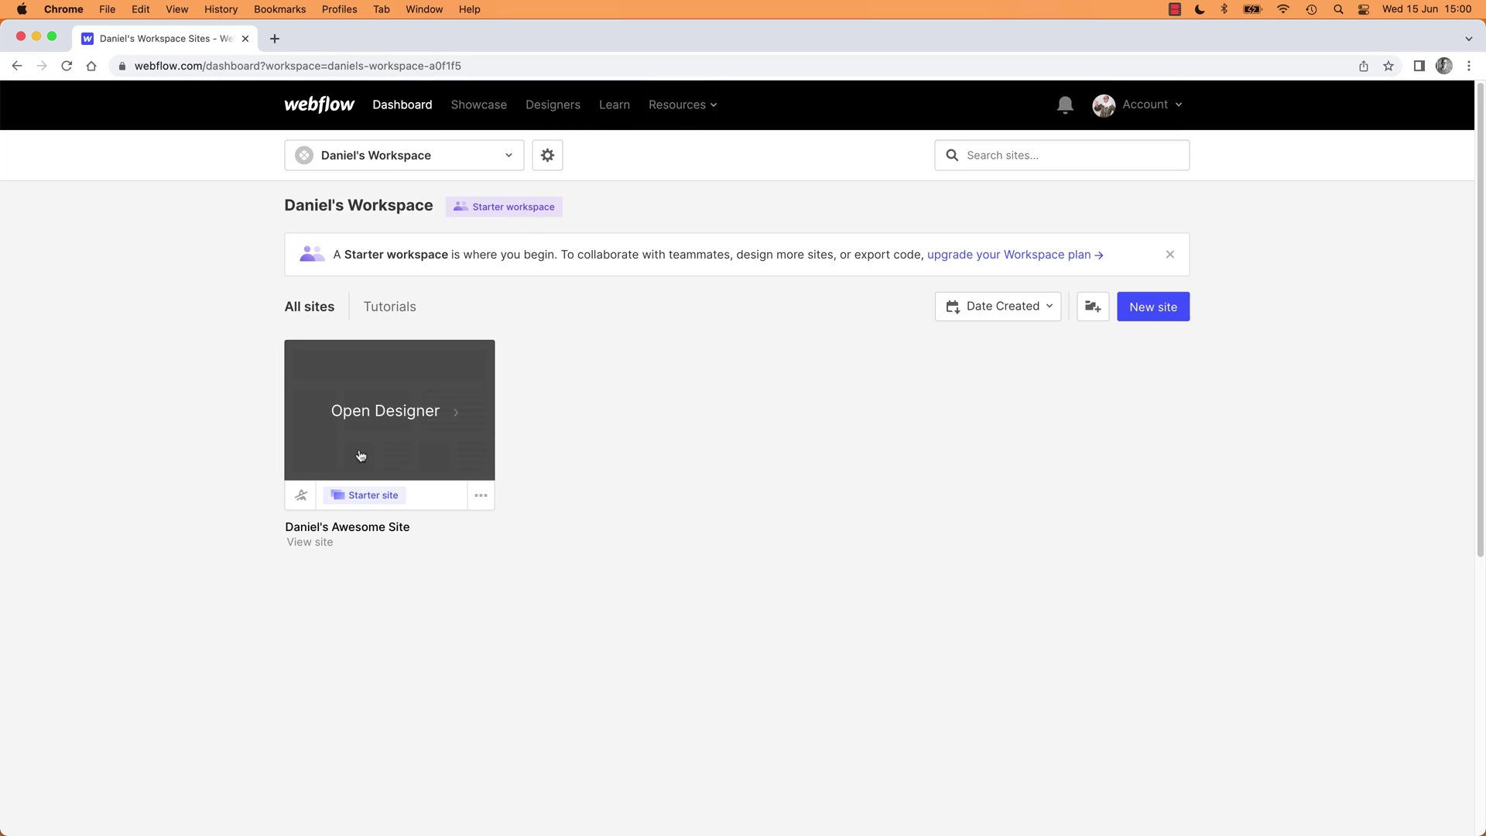
{"action": "left_click", "coordinate": [376, 417]}
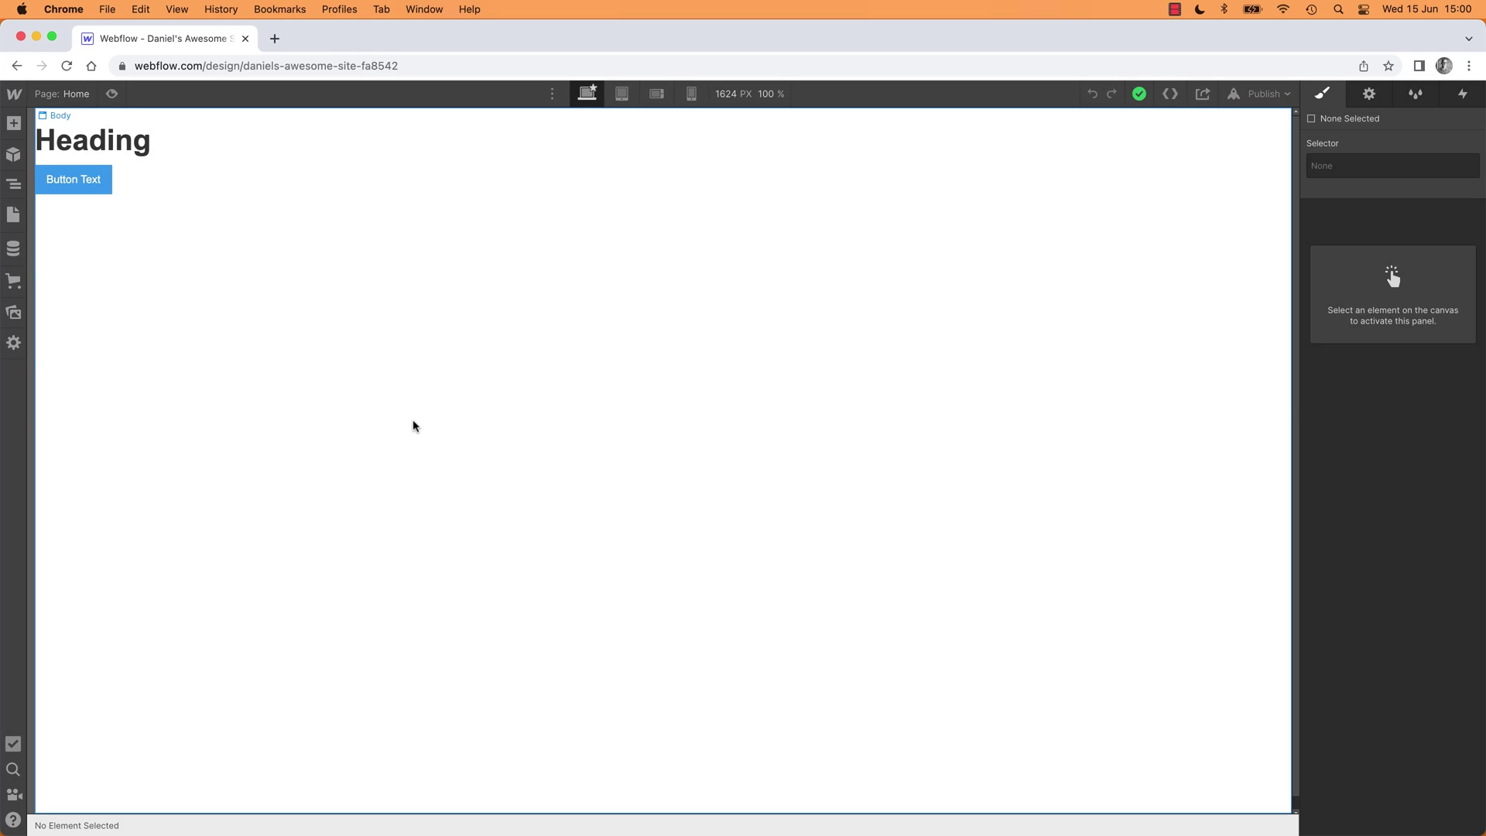
{"action": "left_click", "coordinate": [83, 173]}
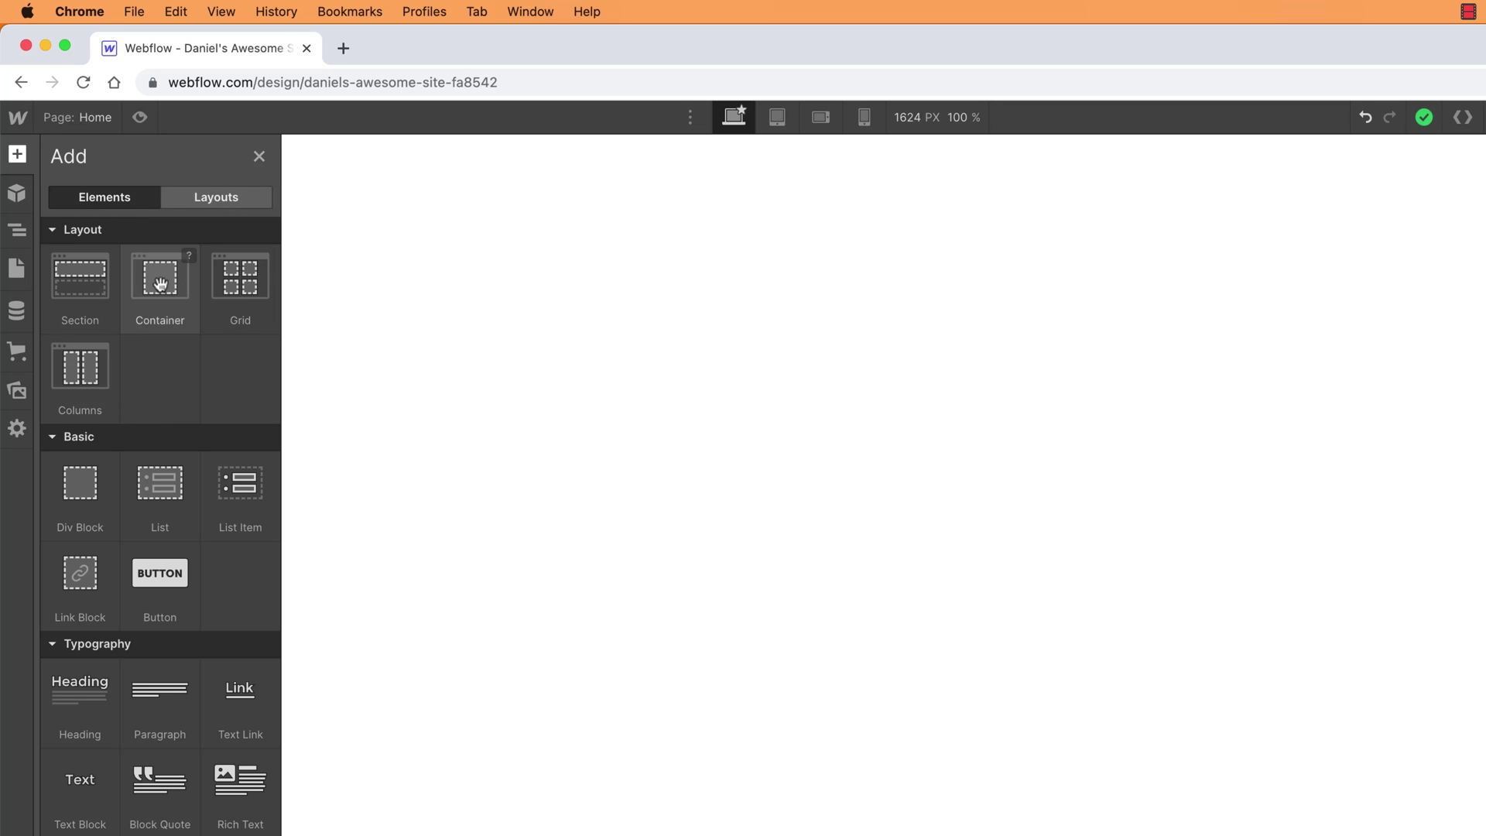
Step: Add a Container to the page and place a Heading inside it
{"action": "left_click_drag", "start_coordinate": [159, 281], "coordinate": [726, 299]}
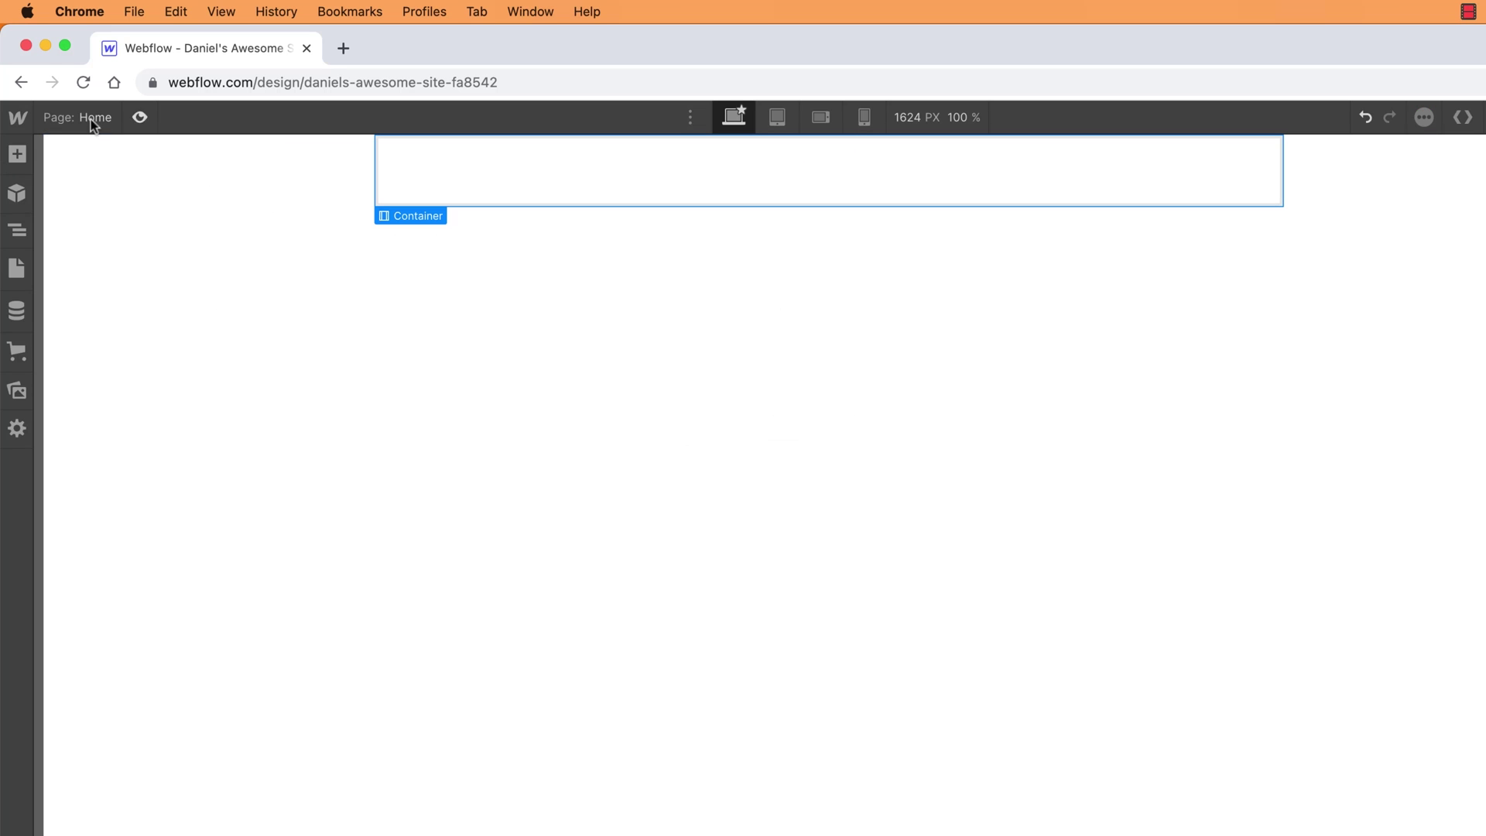
{"action": "left_click", "coordinate": [18, 154]}
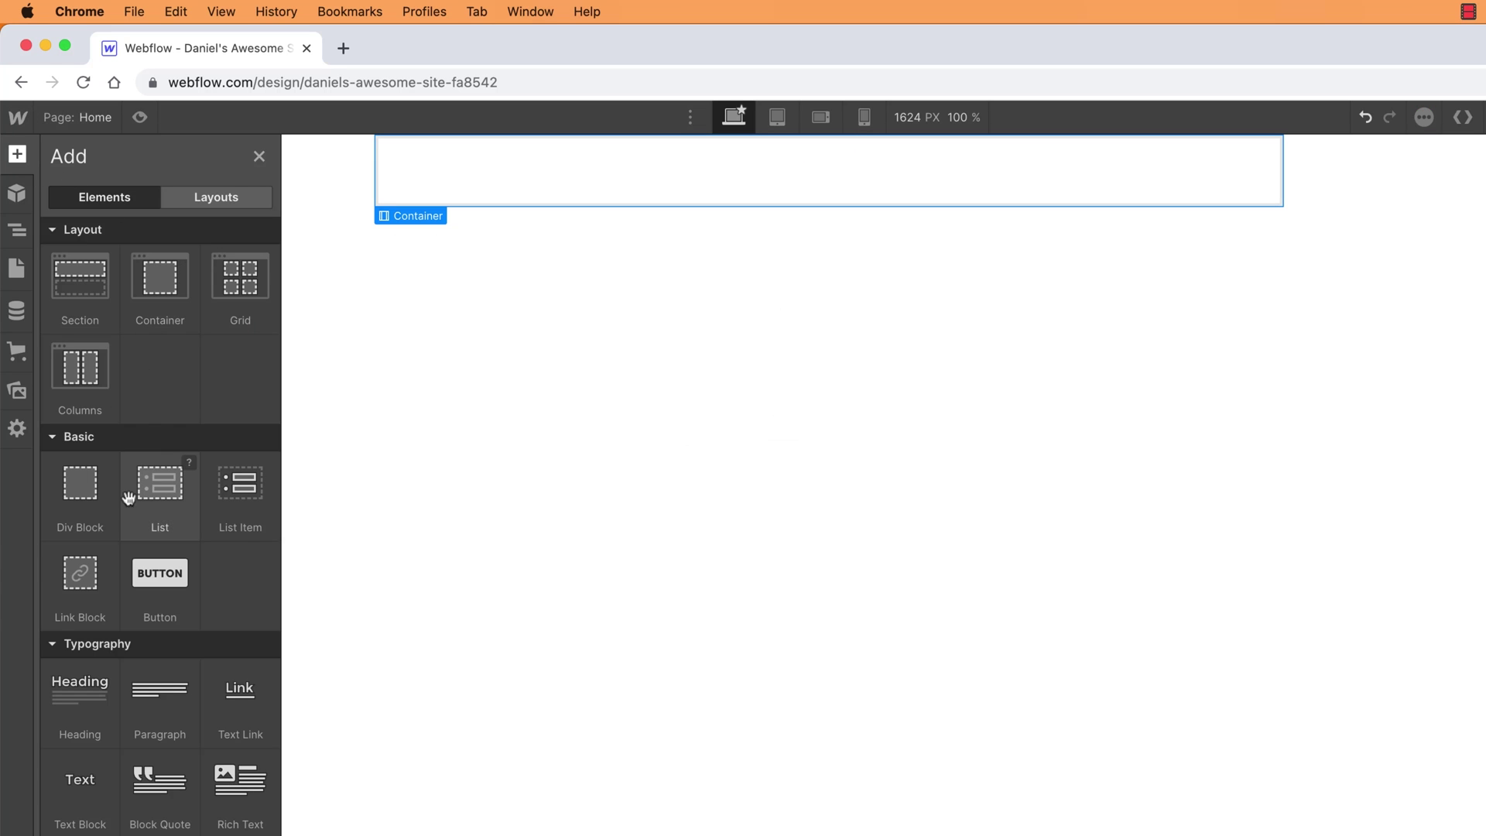
{"action": "left_click_drag", "start_coordinate": [133, 696], "coordinate": [532, 179]}
Step: Add an Image placeholder and position it directly under the heading
{"action": "left_click", "coordinate": [17, 154]}
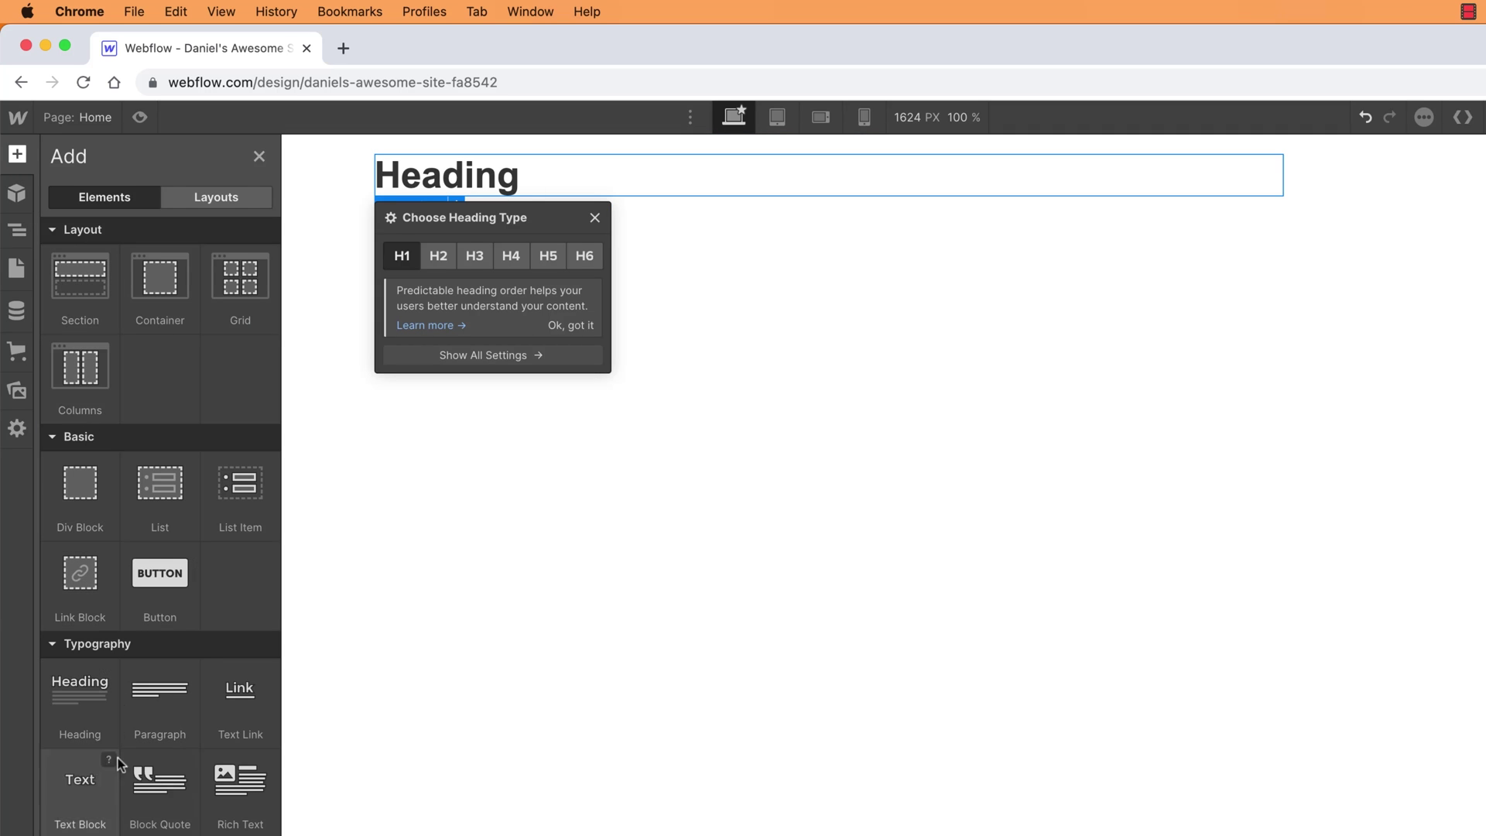
{"action": "scroll", "coordinate": [155, 534], "scroll_direction": "down", "scroll_amount": 6}
{"action": "left_click_drag", "start_coordinate": [80, 569], "coordinate": [504, 284]}
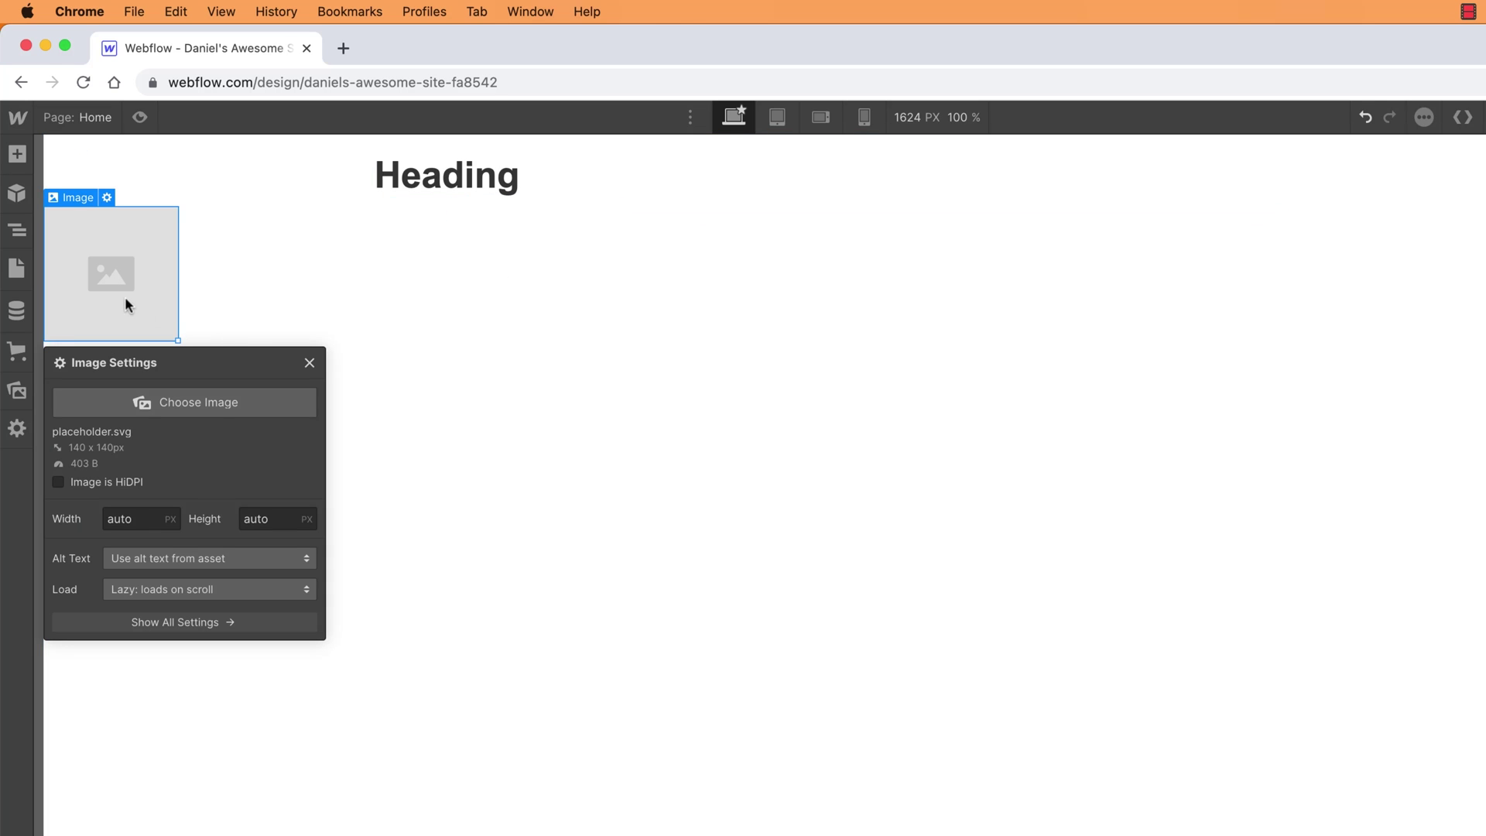
{"action": "left_click_drag", "start_coordinate": [116, 294], "coordinate": [476, 343]}
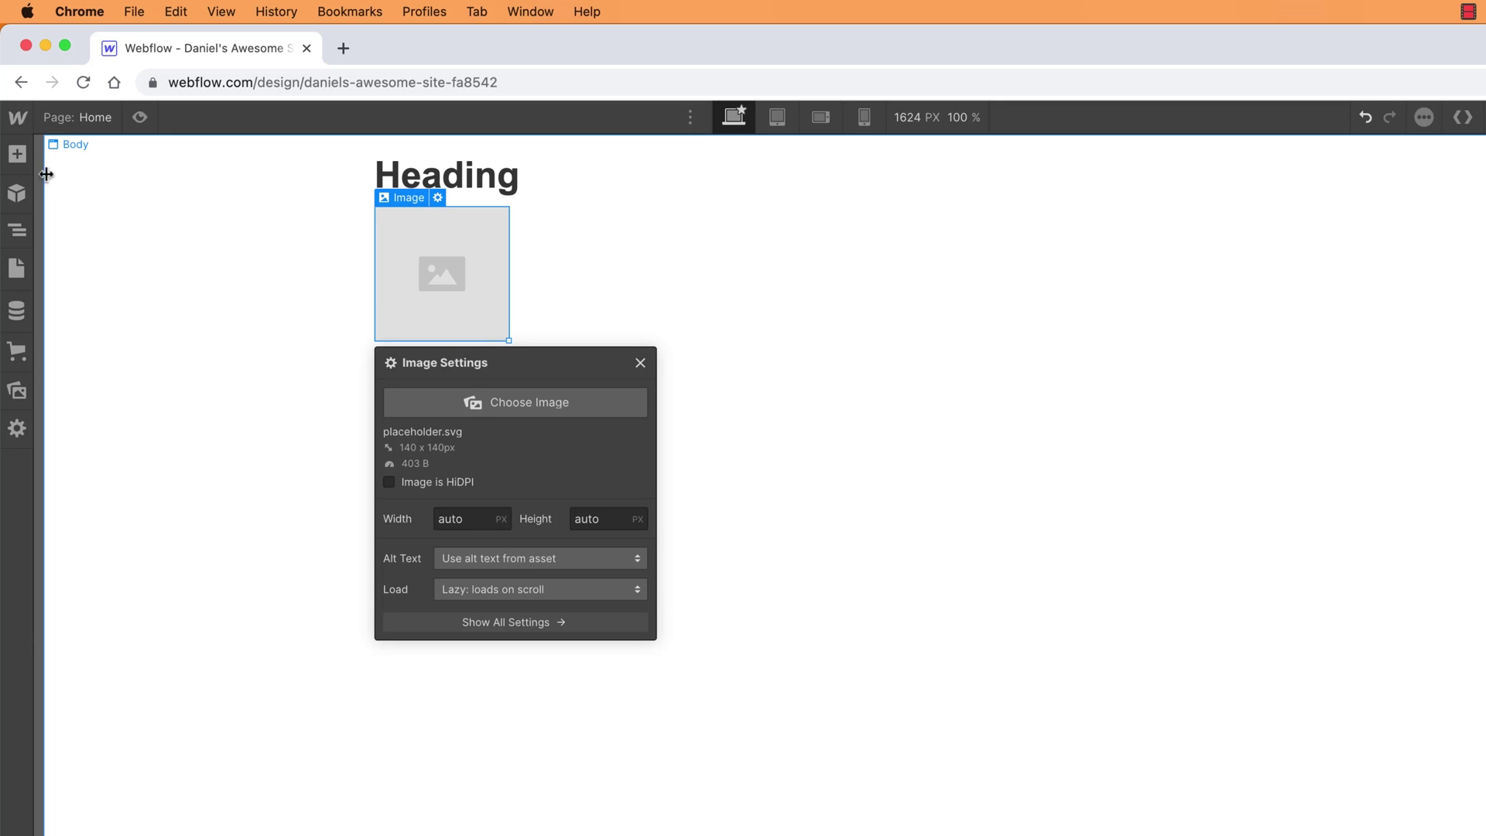
{"action": "left_click", "coordinate": [17, 155]}
{"action": "scroll", "coordinate": [206, 551], "scroll_direction": "down", "scroll_amount": 12}
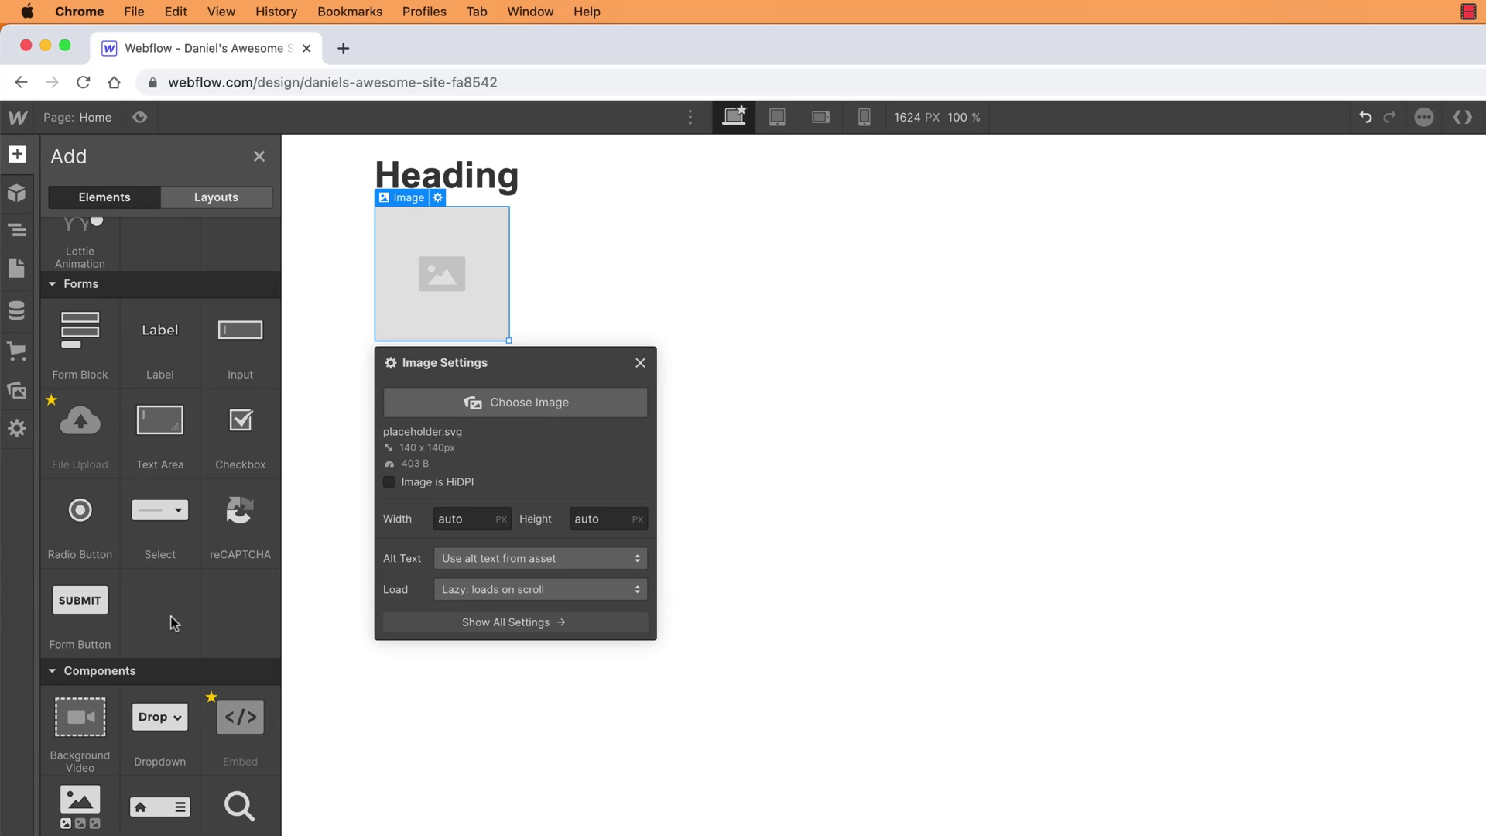
{"action": "scroll", "coordinate": [160, 567], "scroll_direction": "up", "scroll_amount": 10}
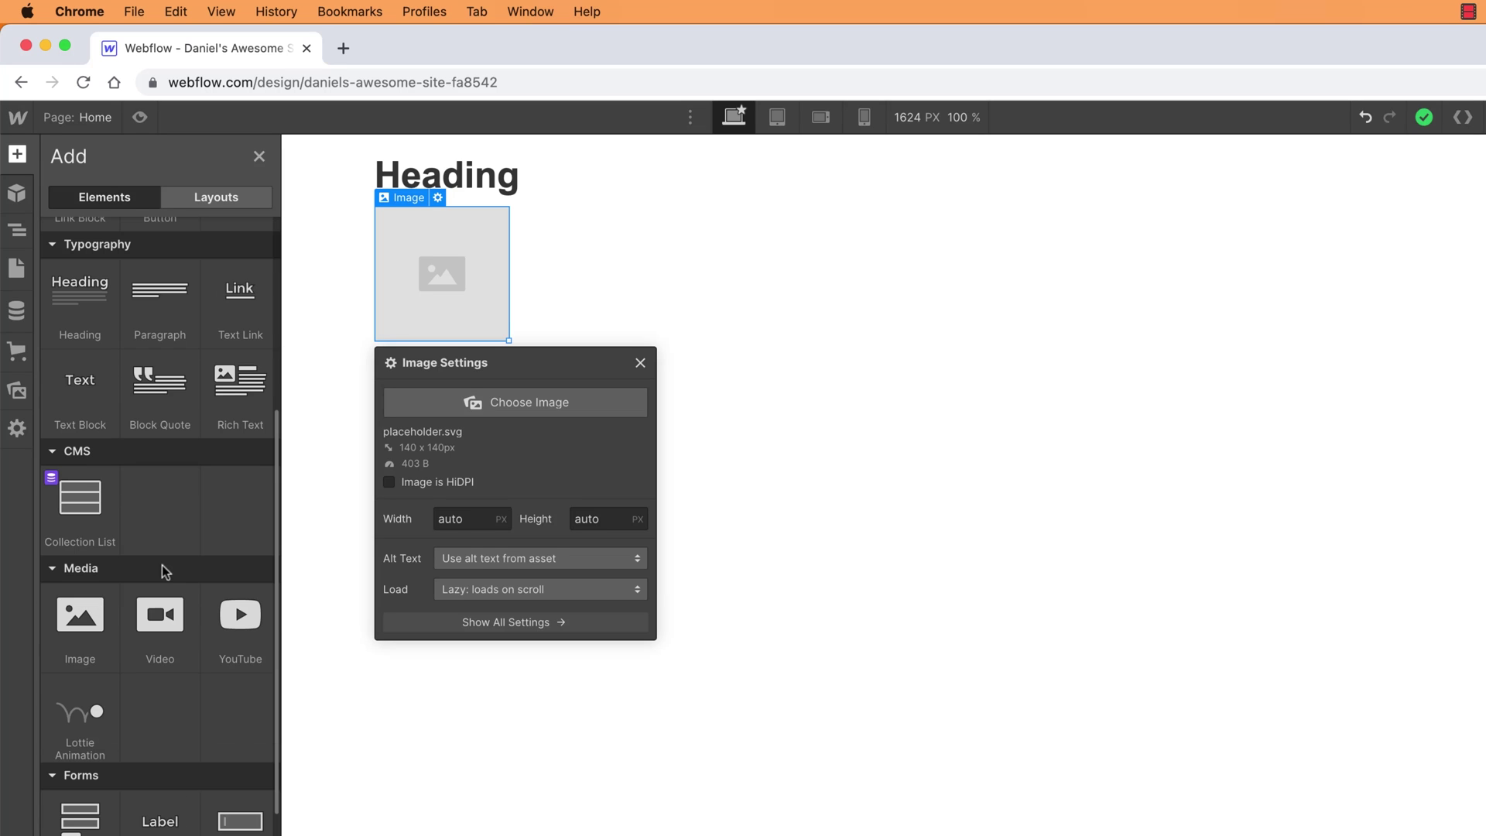
{"action": "scroll", "coordinate": [108, 453], "scroll_direction": "up", "scroll_amount": 4}
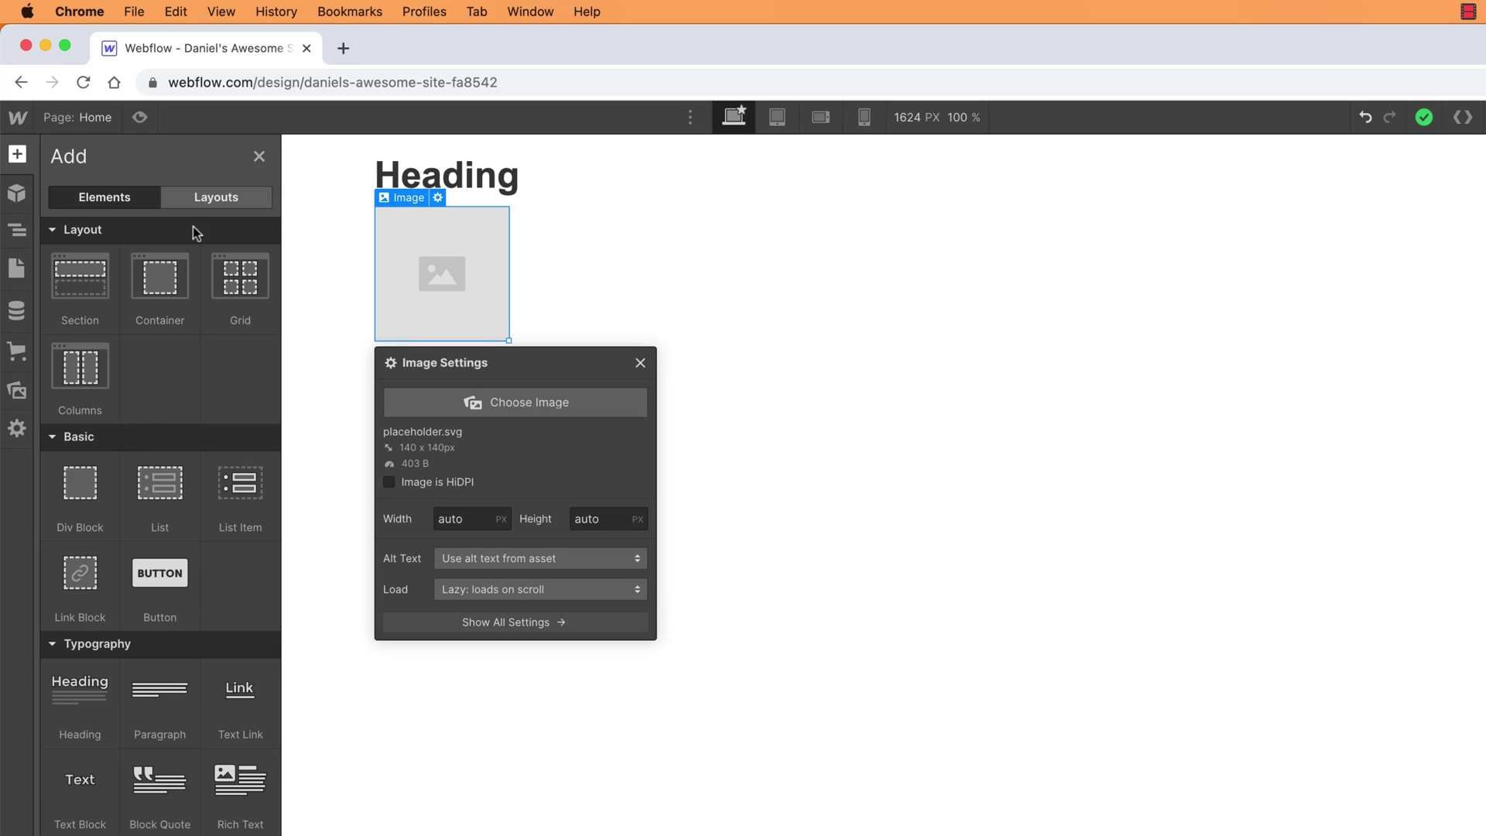
Step: Delete the container along with its heading and image
{"action": "left_click", "coordinate": [520, 256]}
{"action": "left_click", "coordinate": [496, 258]}
{"action": "left_click", "coordinate": [631, 277]}
{"action": "key", "text": "Delete"}
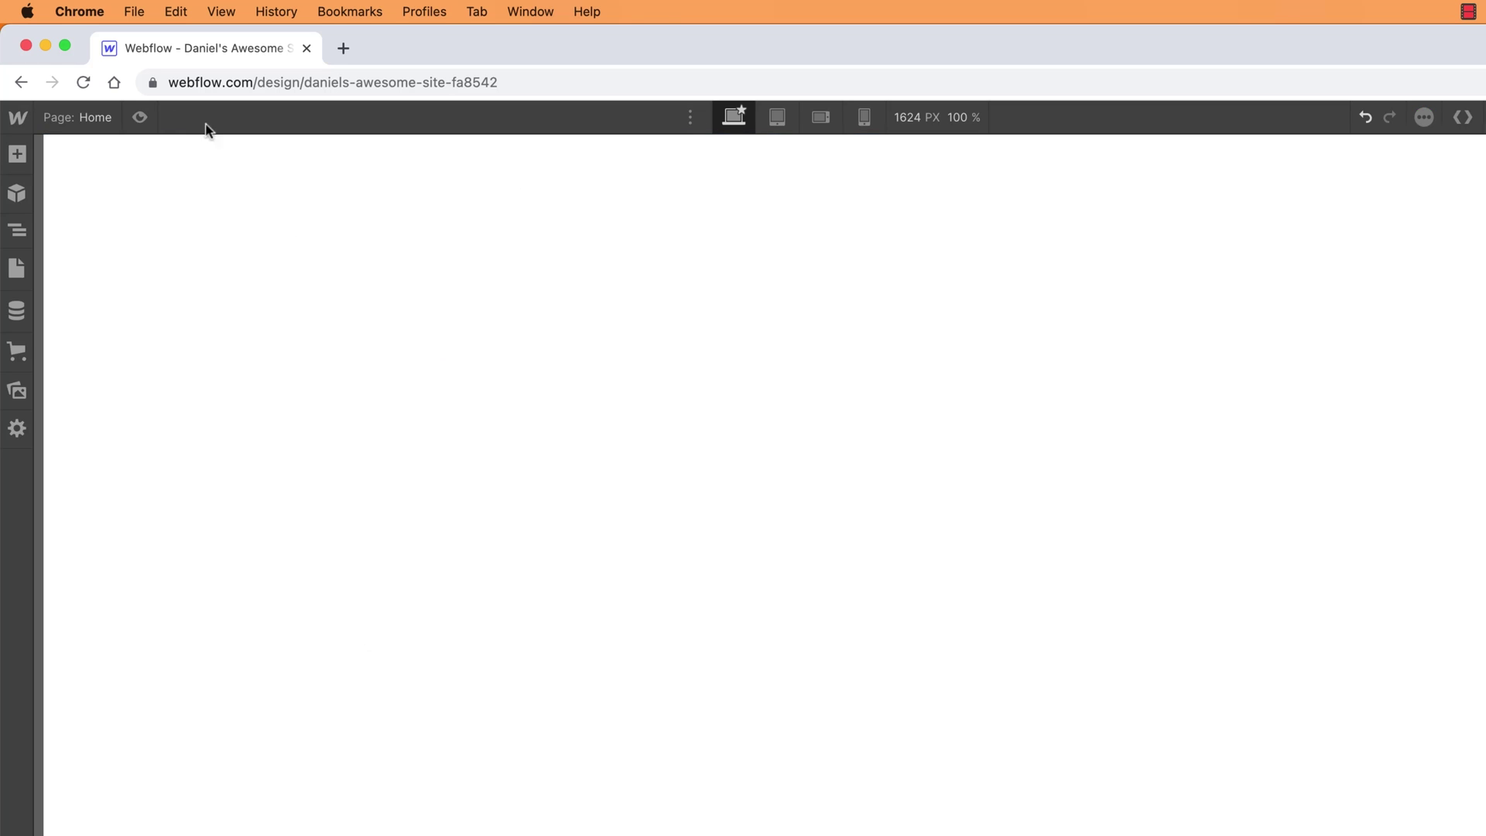
Step: Place the prebuilt Sticky Nav layout at the page top and the Hero layout below it
{"action": "left_click", "coordinate": [17, 153]}
{"action": "left_click", "coordinate": [221, 199]}
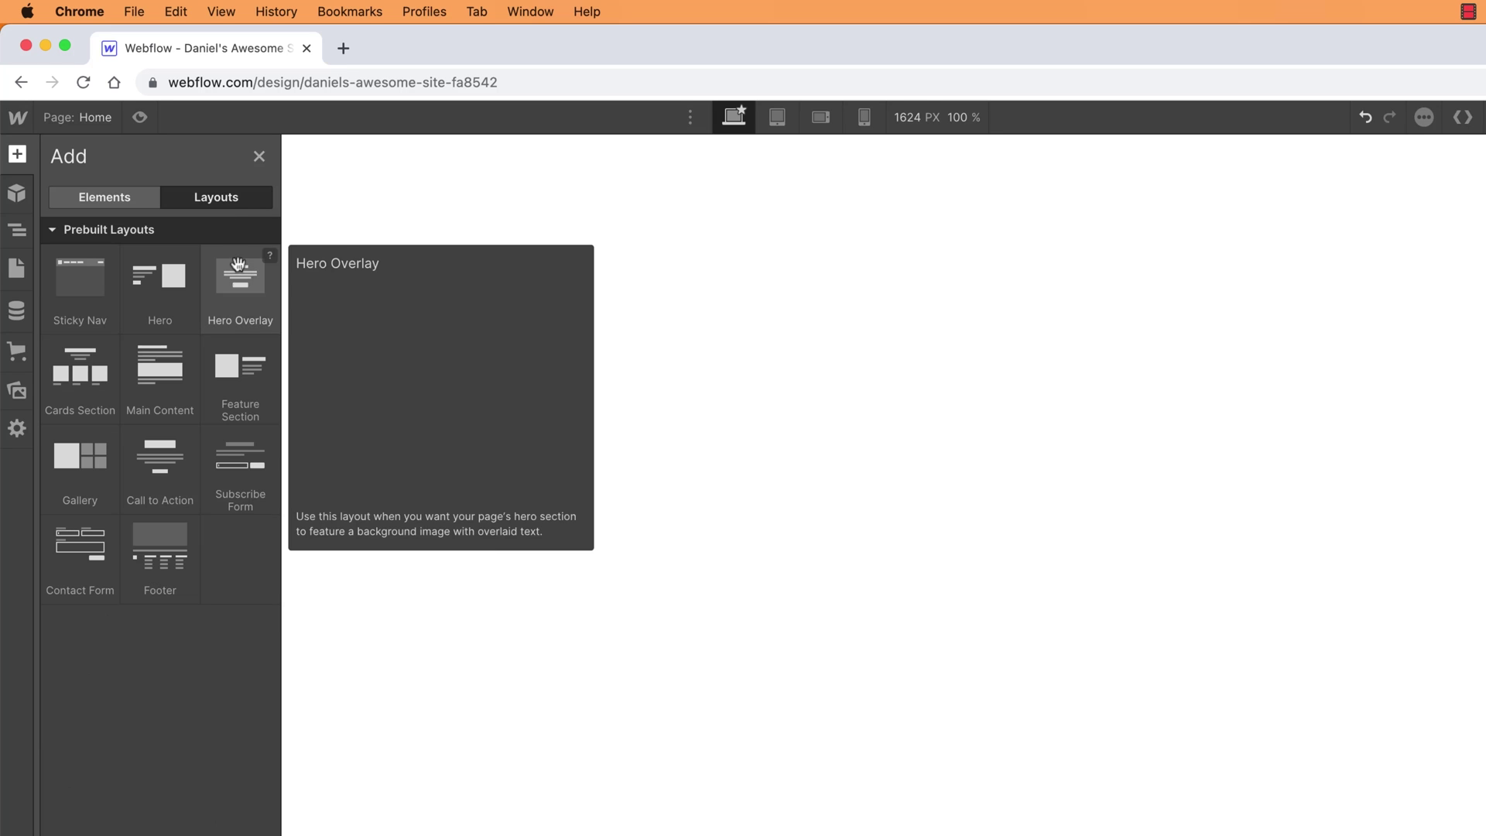
{"action": "left_click_drag", "start_coordinate": [79, 282], "coordinate": [523, 233]}
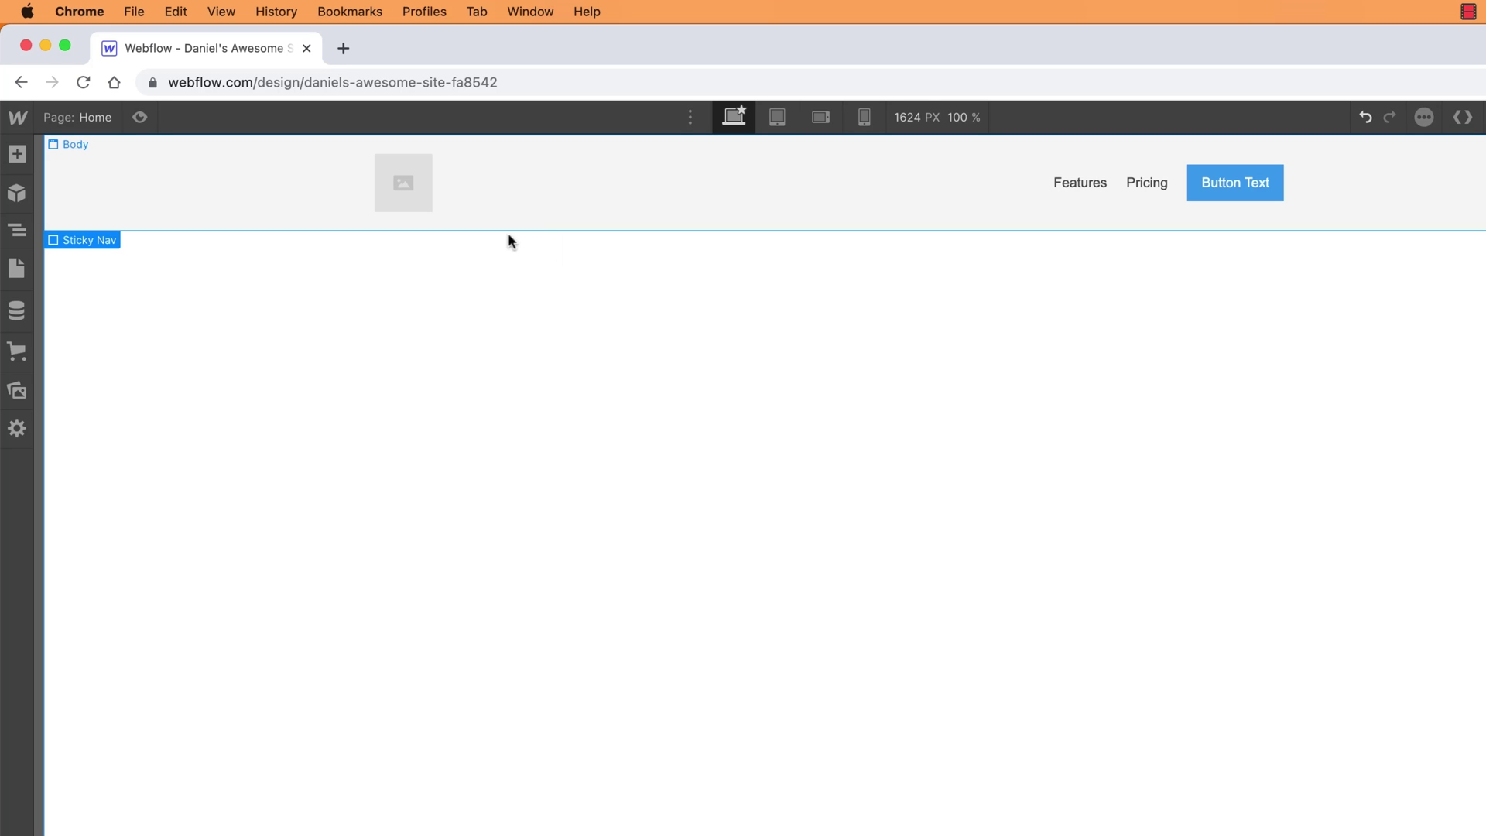
{"action": "left_click", "coordinate": [17, 154]}
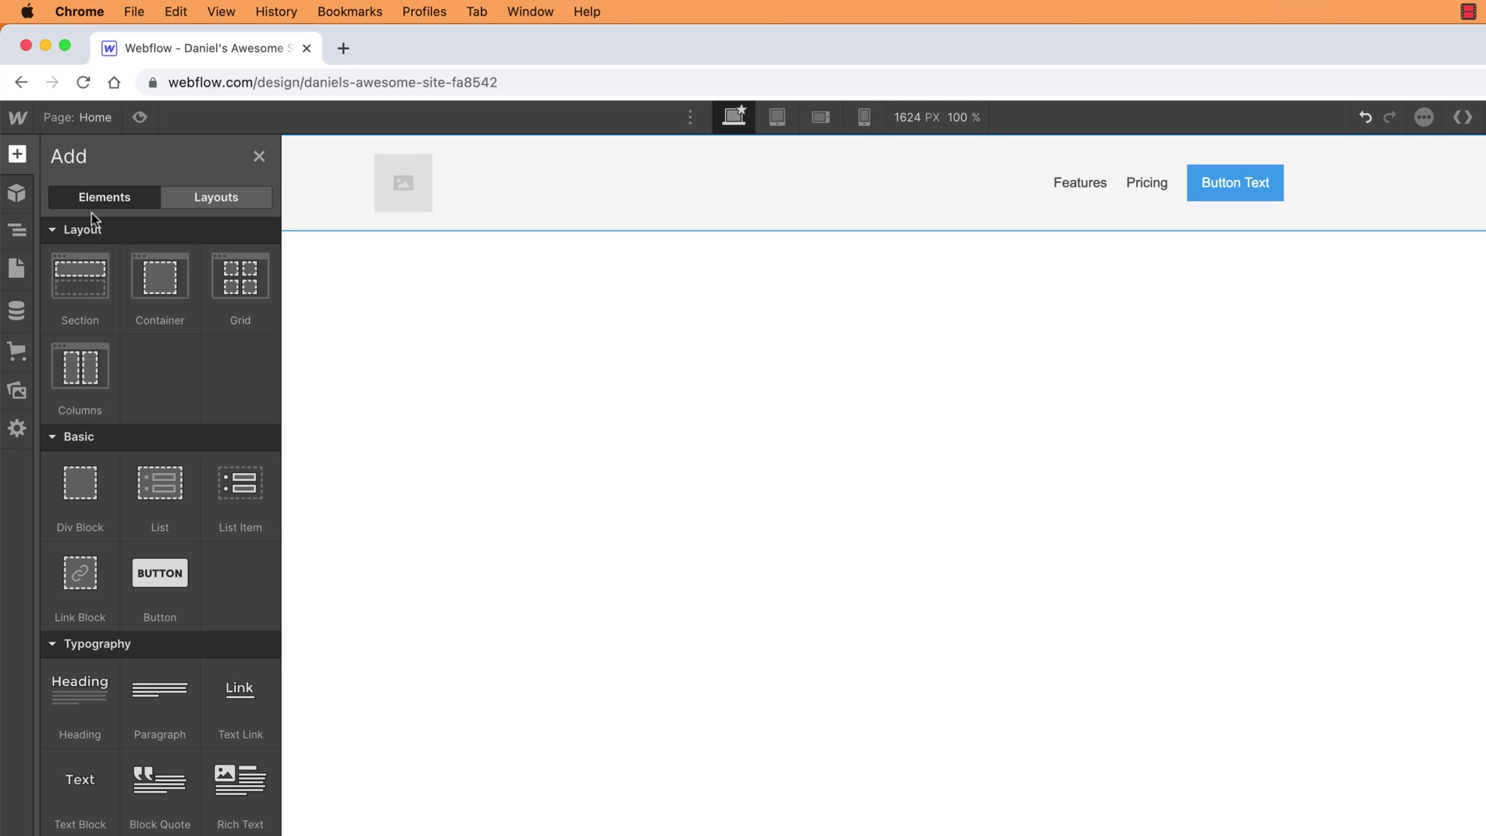
{"action": "left_click", "coordinate": [209, 199]}
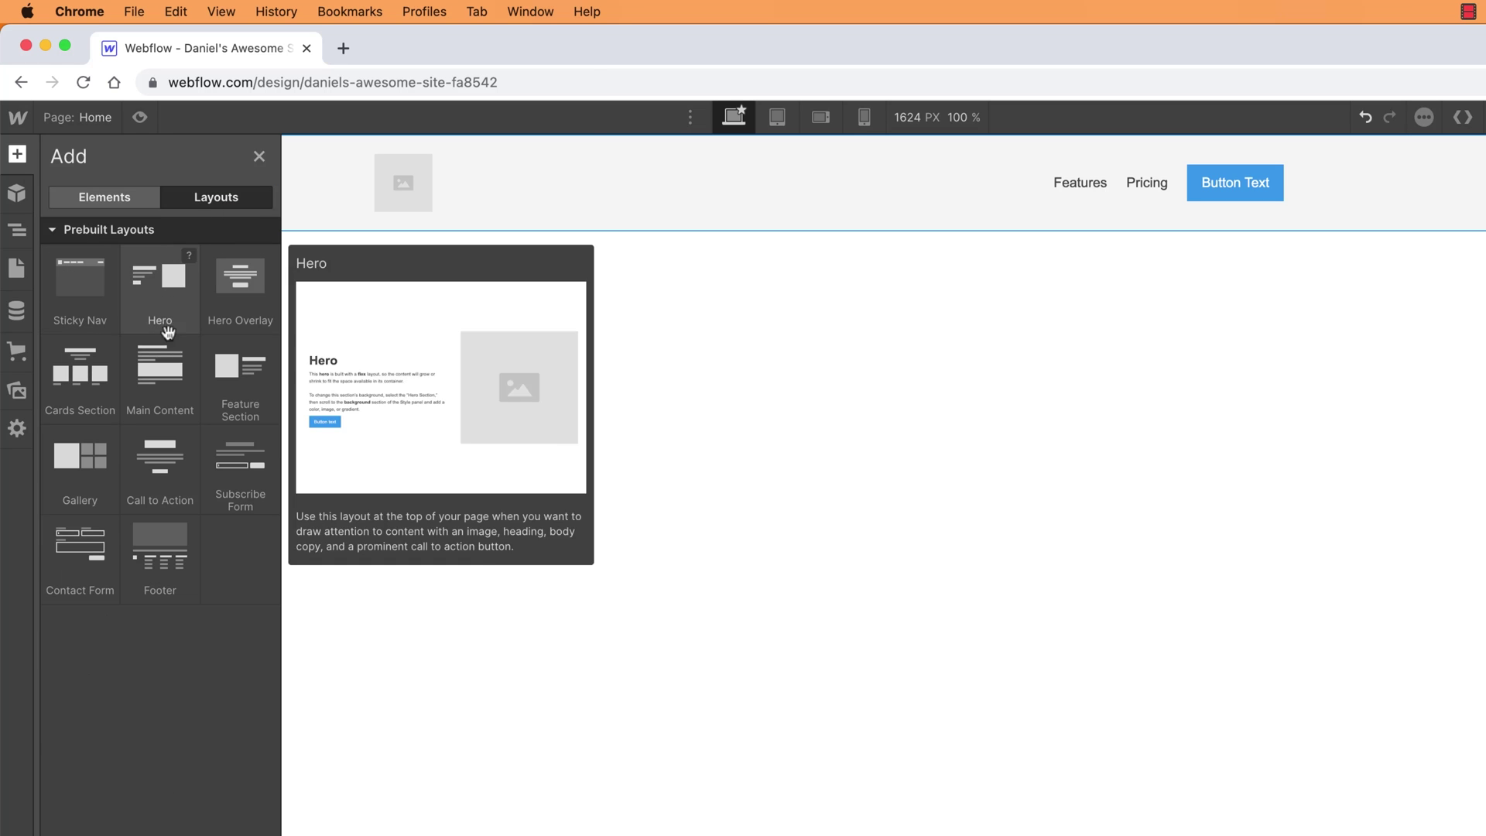
{"action": "mouse_move", "coordinate": [83, 411]}
{"action": "left_click_drag", "start_coordinate": [159, 291], "coordinate": [725, 299]}
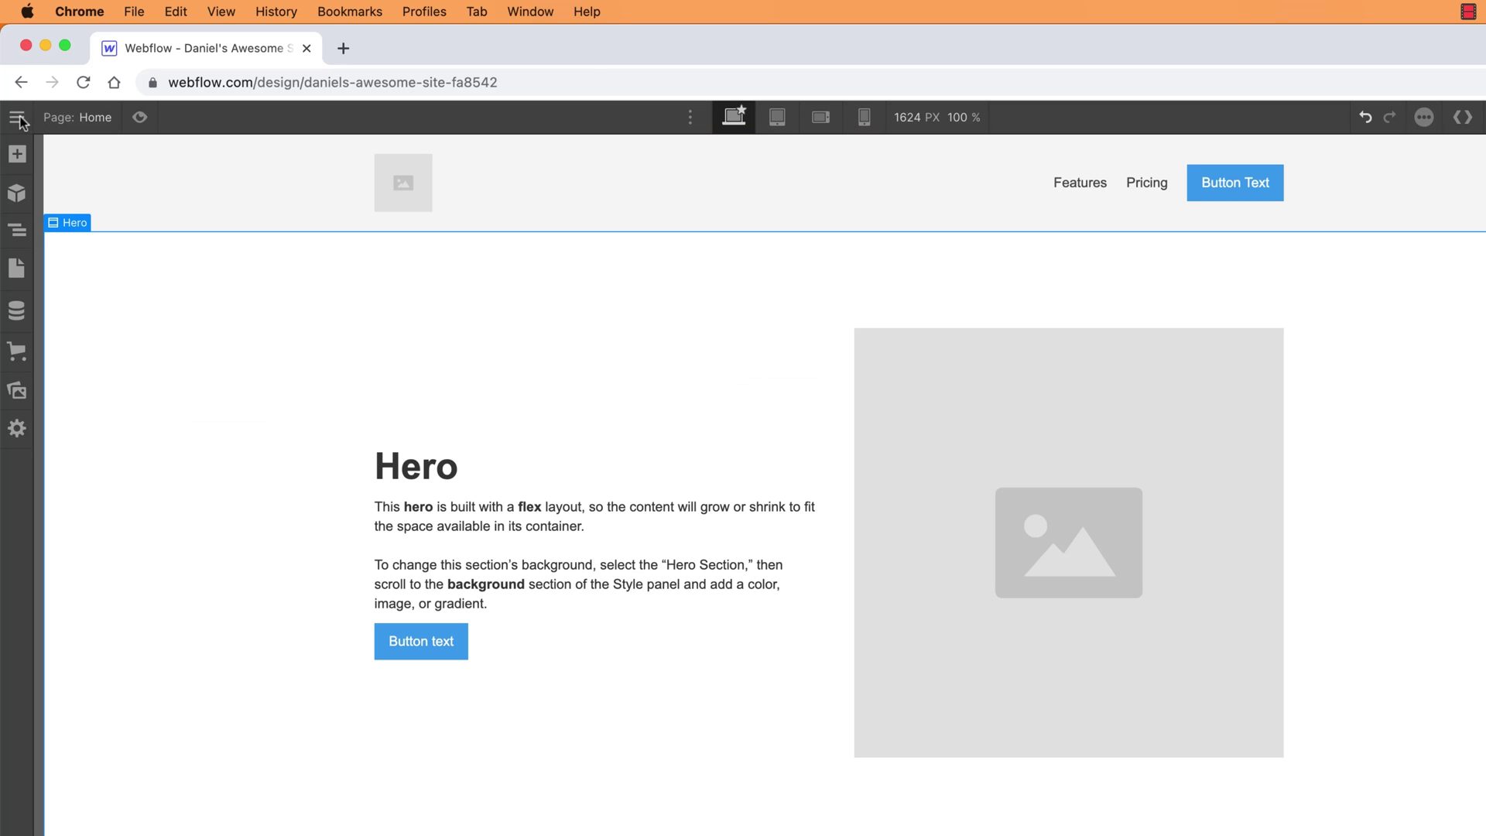
Step: Drop the prebuilt Footer layout at the bottom of the page
{"action": "mouse_move", "coordinate": [22, 123]}
{"action": "left_click", "coordinate": [18, 155]}
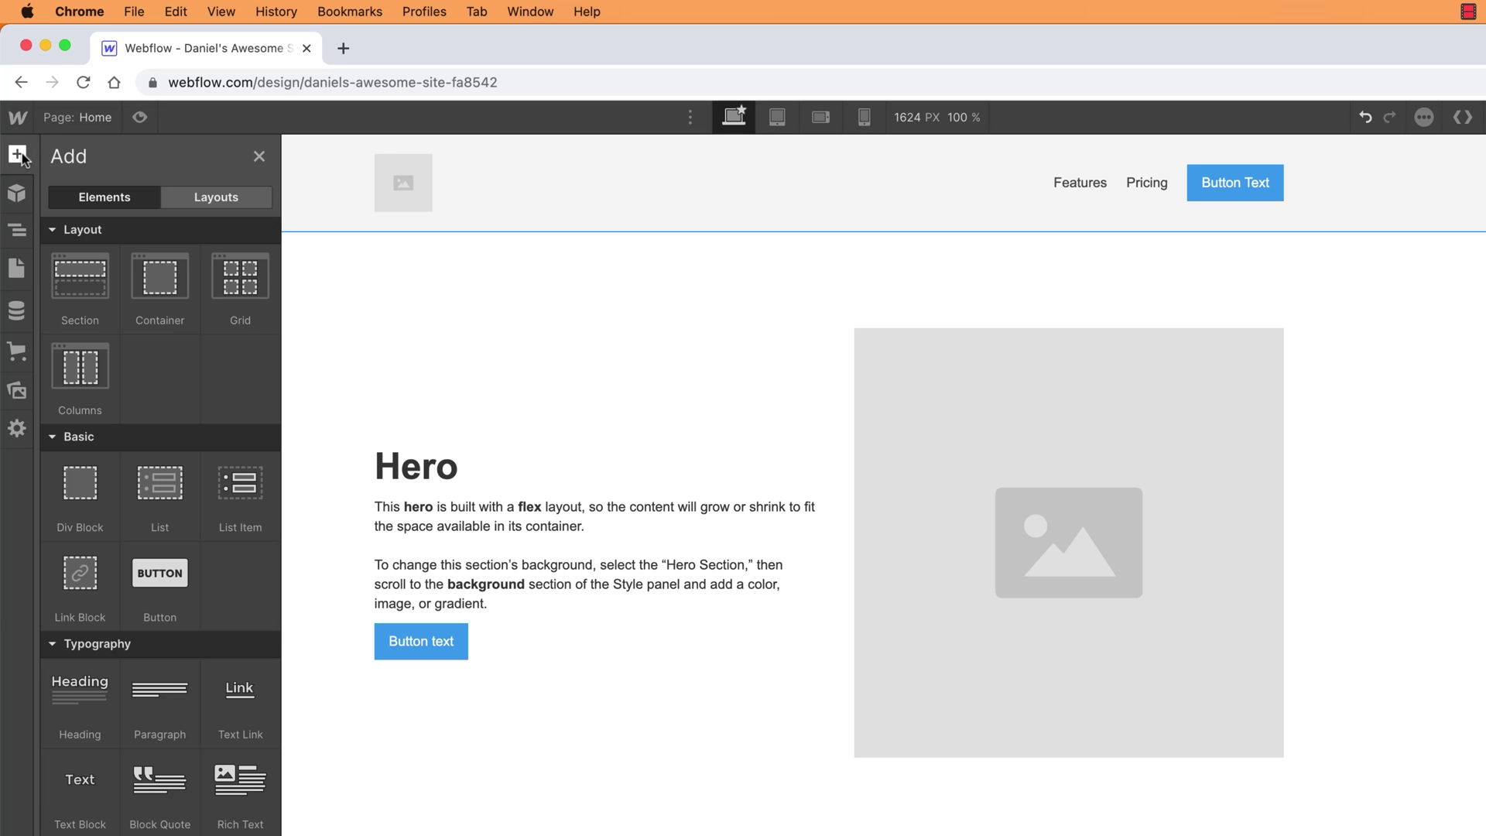
{"action": "left_click", "coordinate": [213, 195]}
{"action": "left_click_drag", "start_coordinate": [159, 550], "coordinate": [461, 703]}
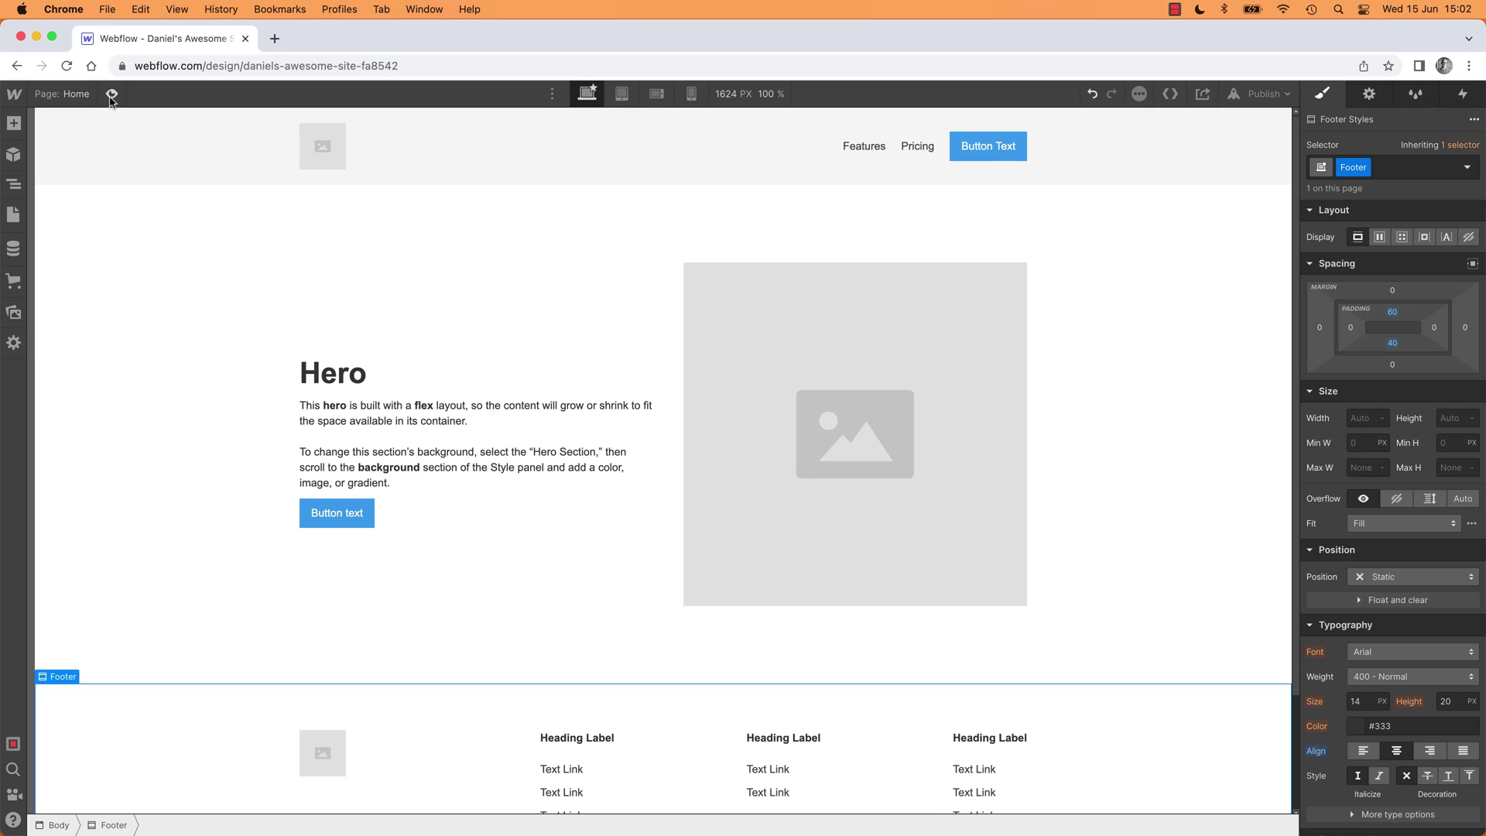
{"action": "left_click", "coordinate": [779, 415]}
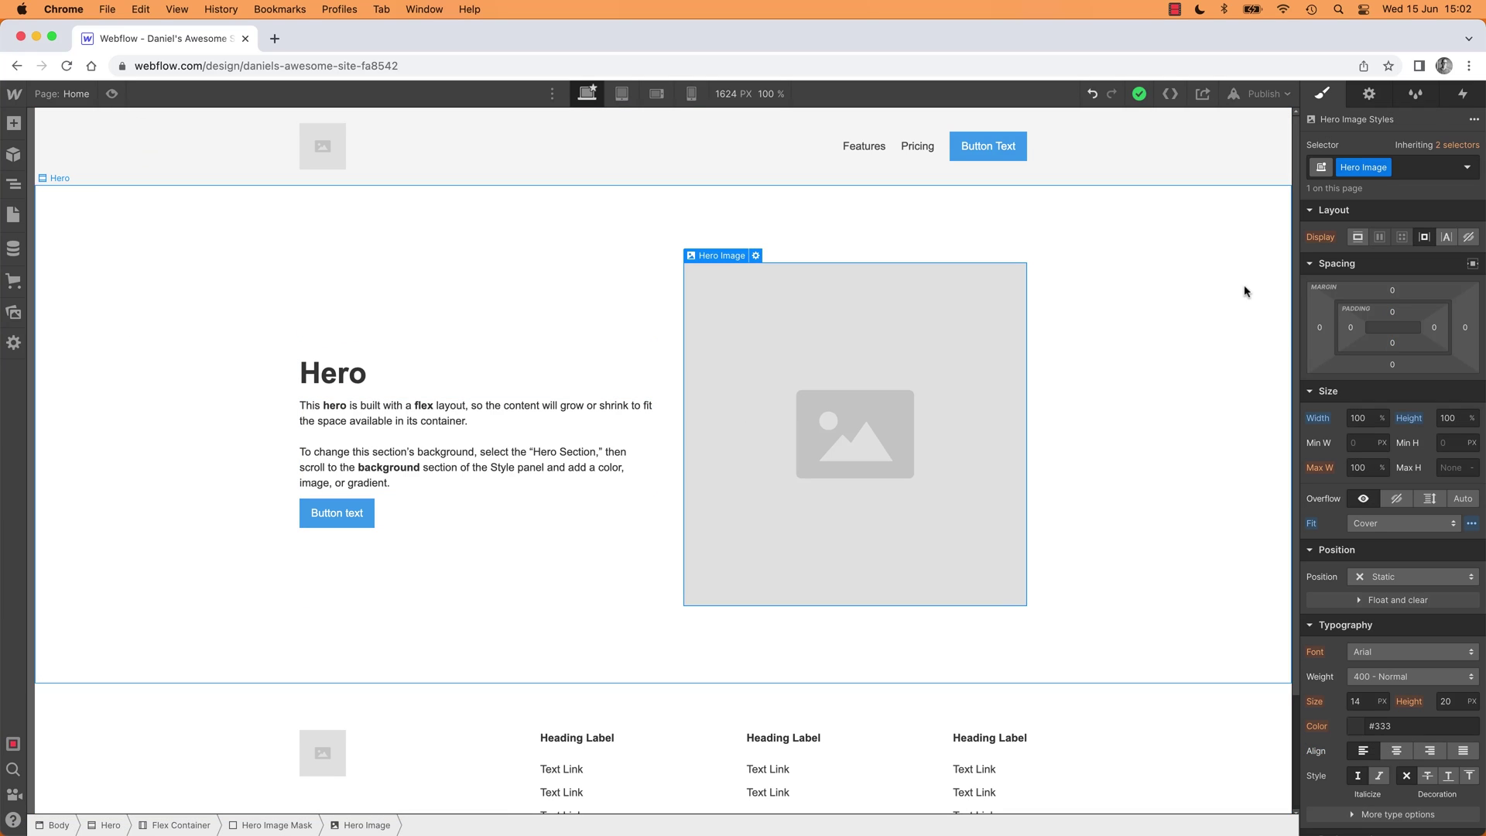
{"action": "left_click", "coordinate": [112, 95]}
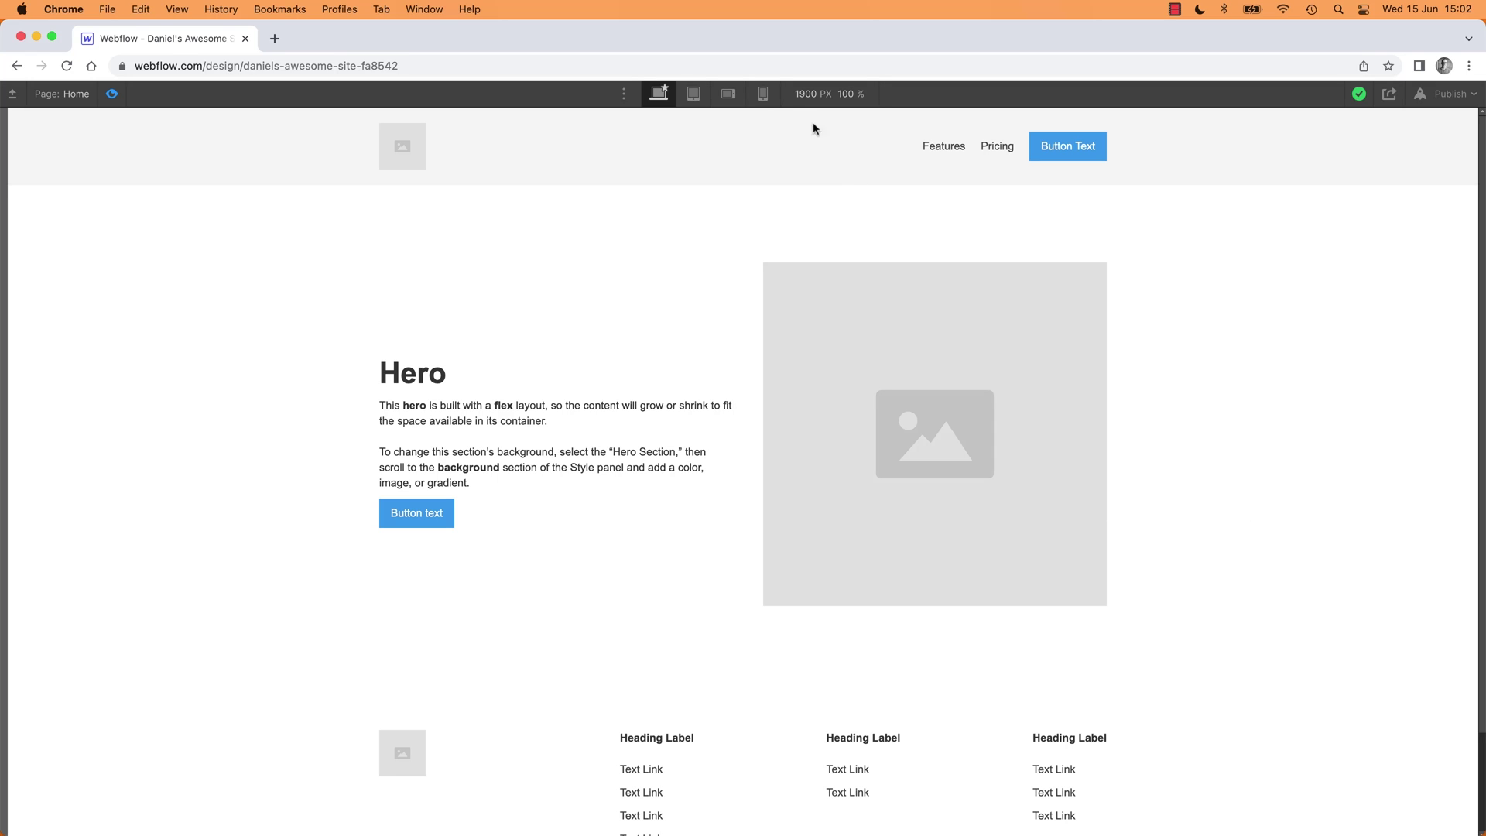
{"action": "left_click", "coordinate": [759, 97]}
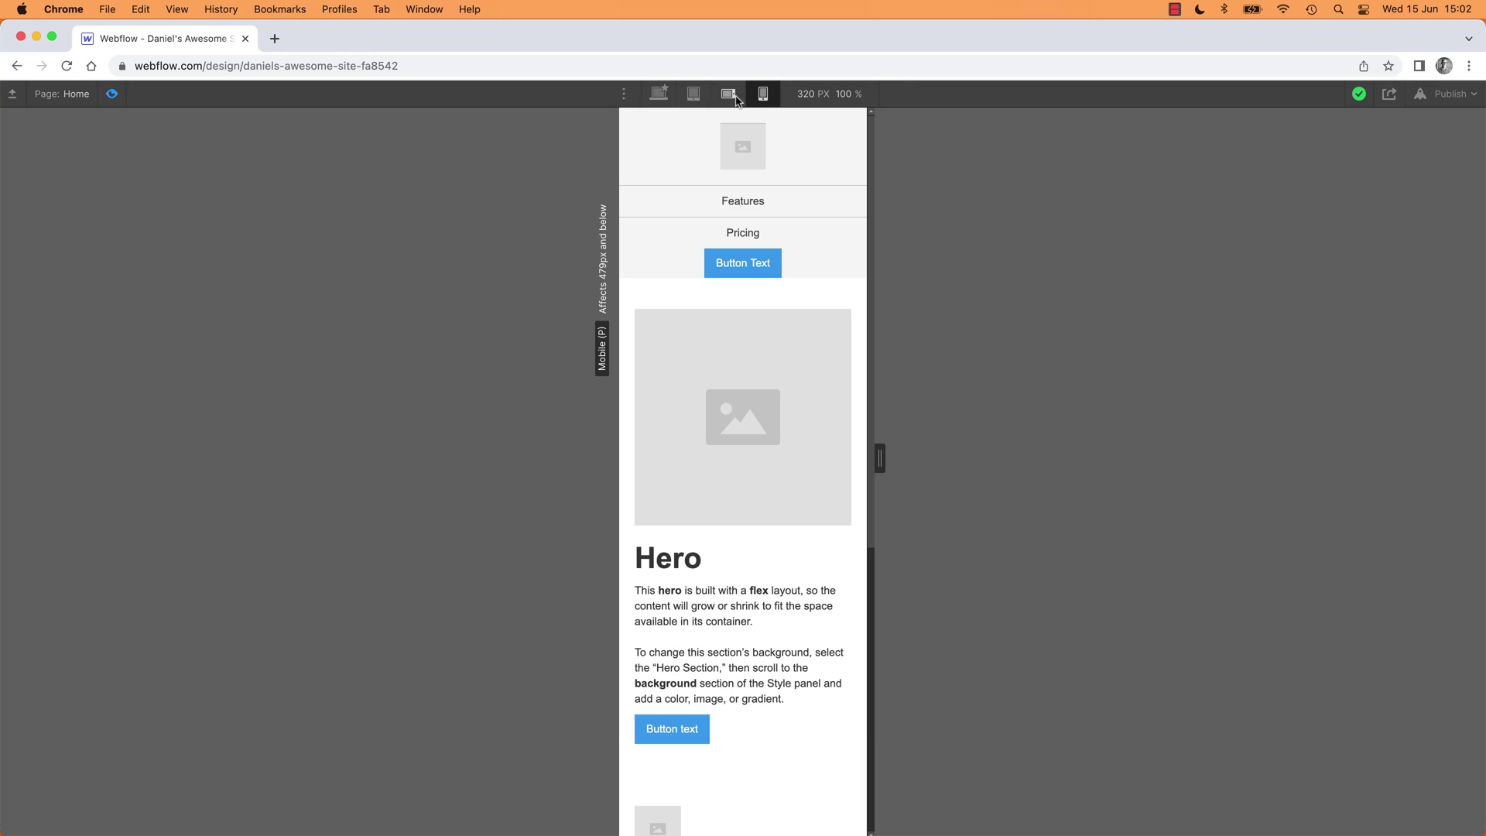
{"action": "left_click", "coordinate": [728, 95]}
{"action": "left_click", "coordinate": [693, 95]}
{"action": "left_click", "coordinate": [658, 98]}
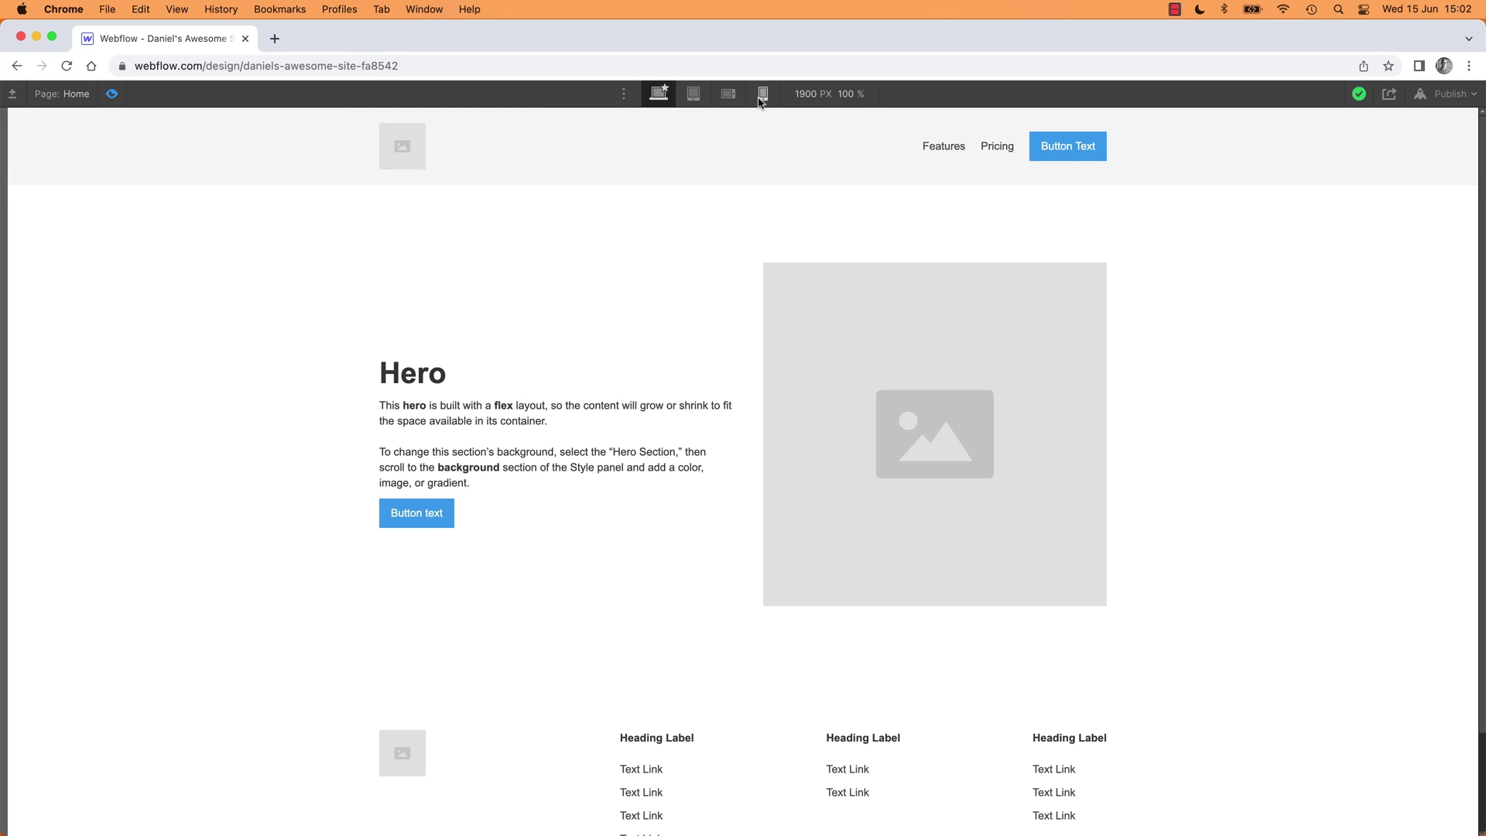
{"action": "left_click", "coordinate": [762, 95]}
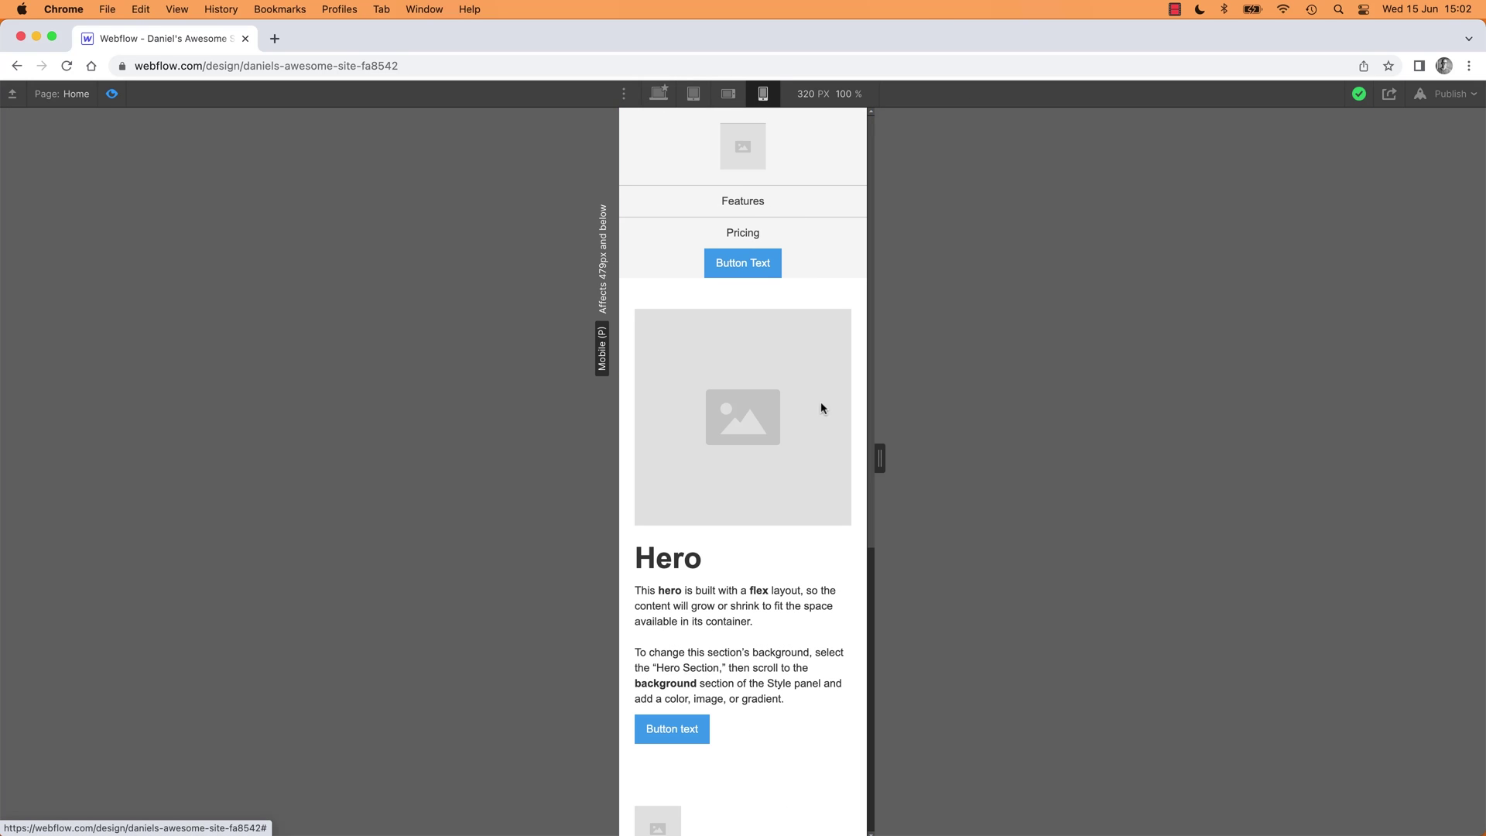
{"action": "left_click", "coordinate": [660, 94]}
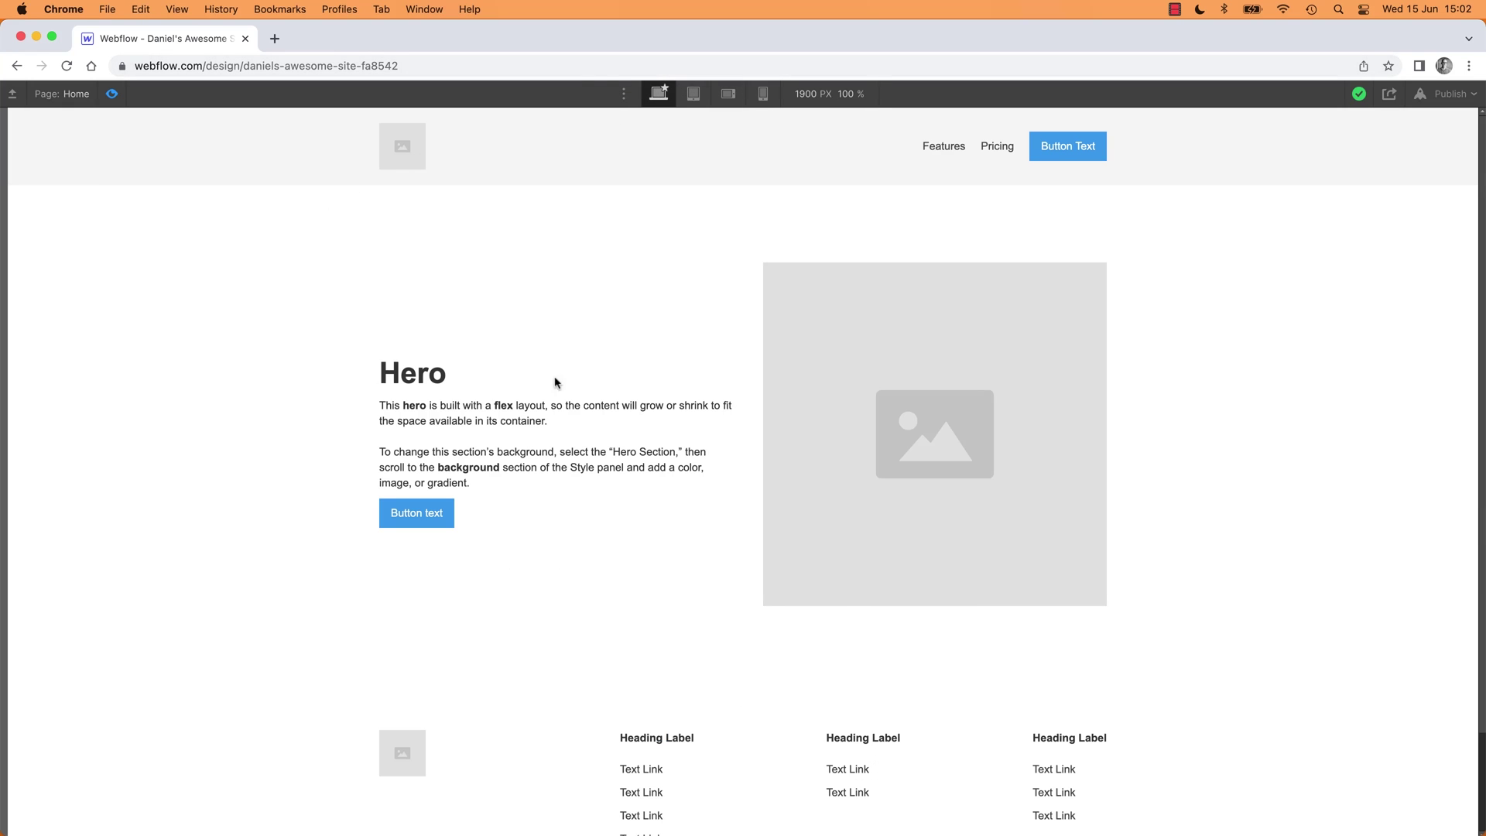
{"action": "left_click", "coordinate": [112, 94]}
Step: Delete the Heading Label from the middle footer column
{"action": "left_click", "coordinate": [14, 124]}
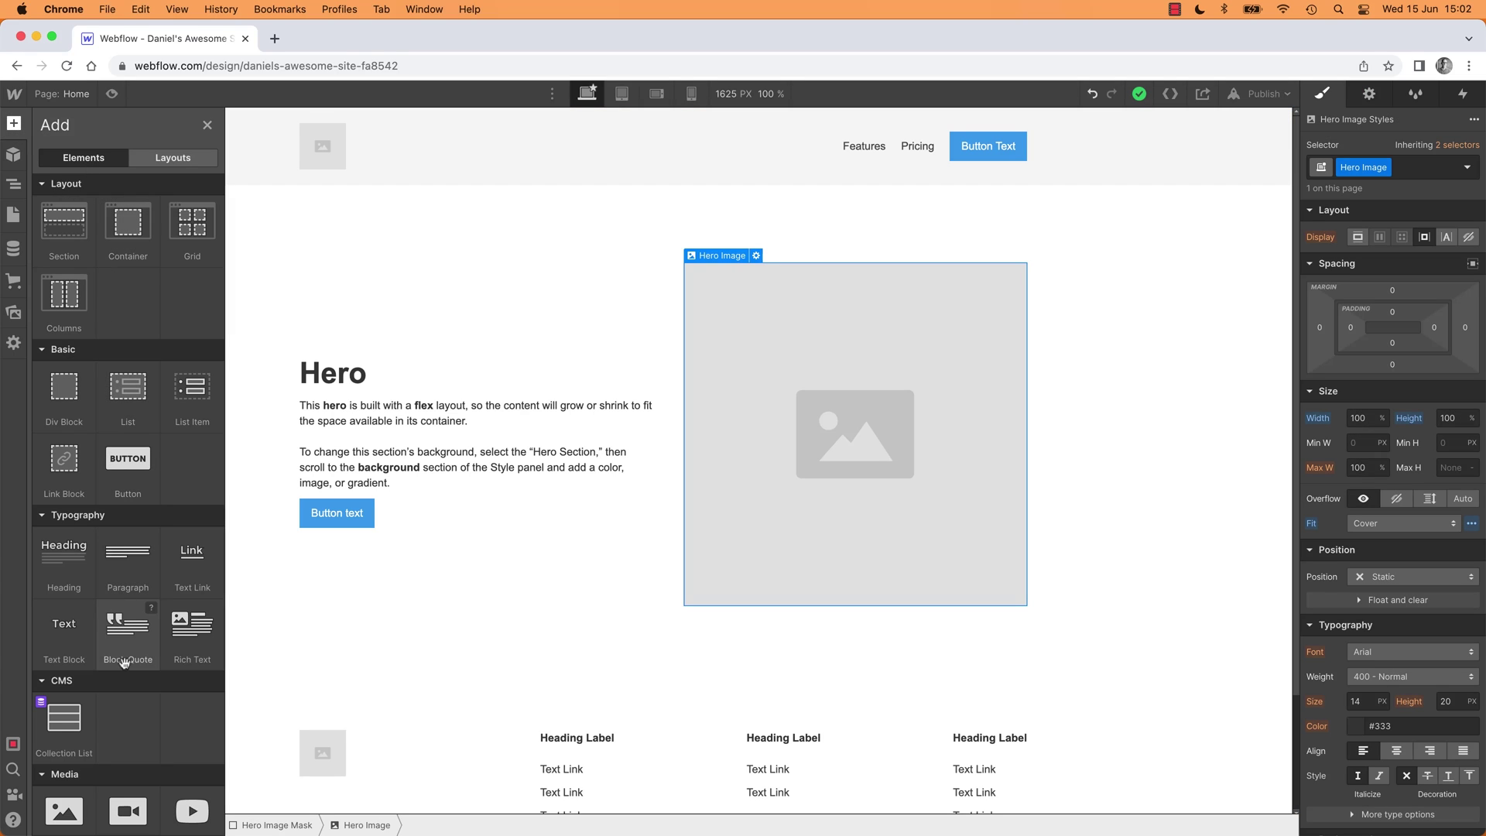
{"action": "left_click", "coordinate": [186, 161]}
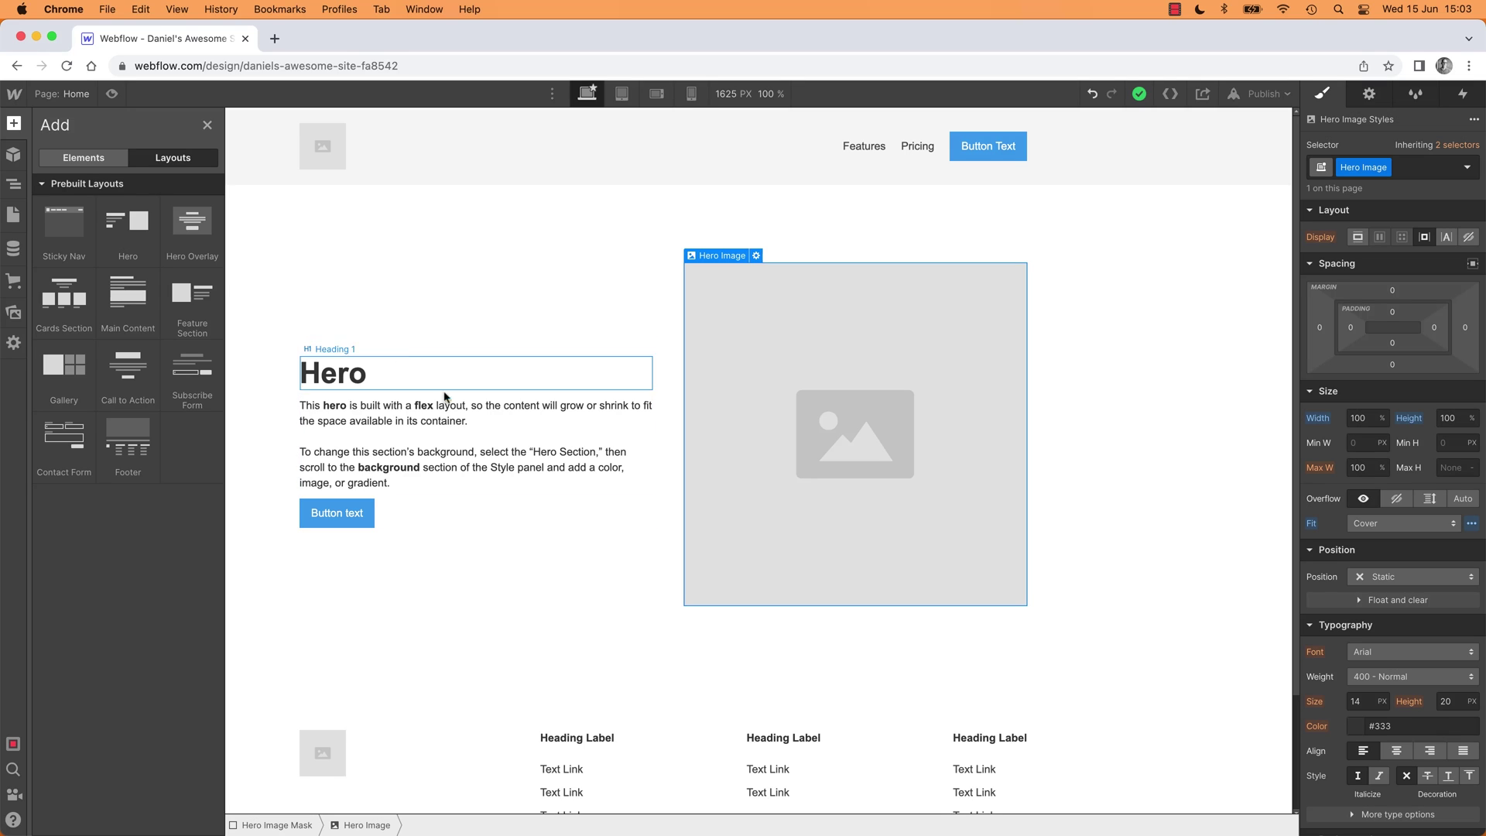
{"action": "left_click", "coordinate": [770, 753]}
{"action": "scroll", "coordinate": [890, 677], "scroll_direction": "down", "scroll_amount": 3}
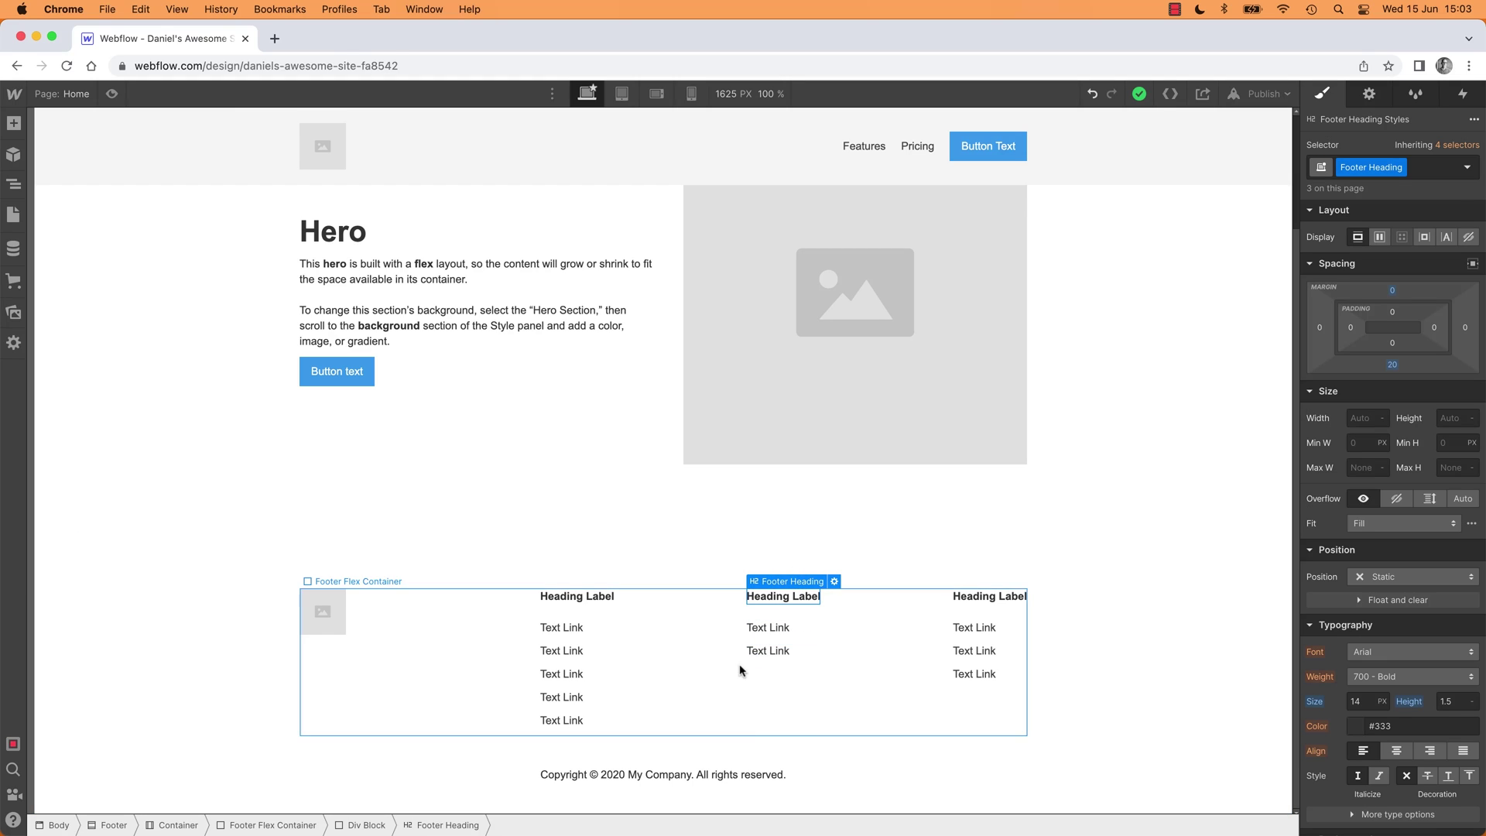
{"action": "key", "text": "Delete"}
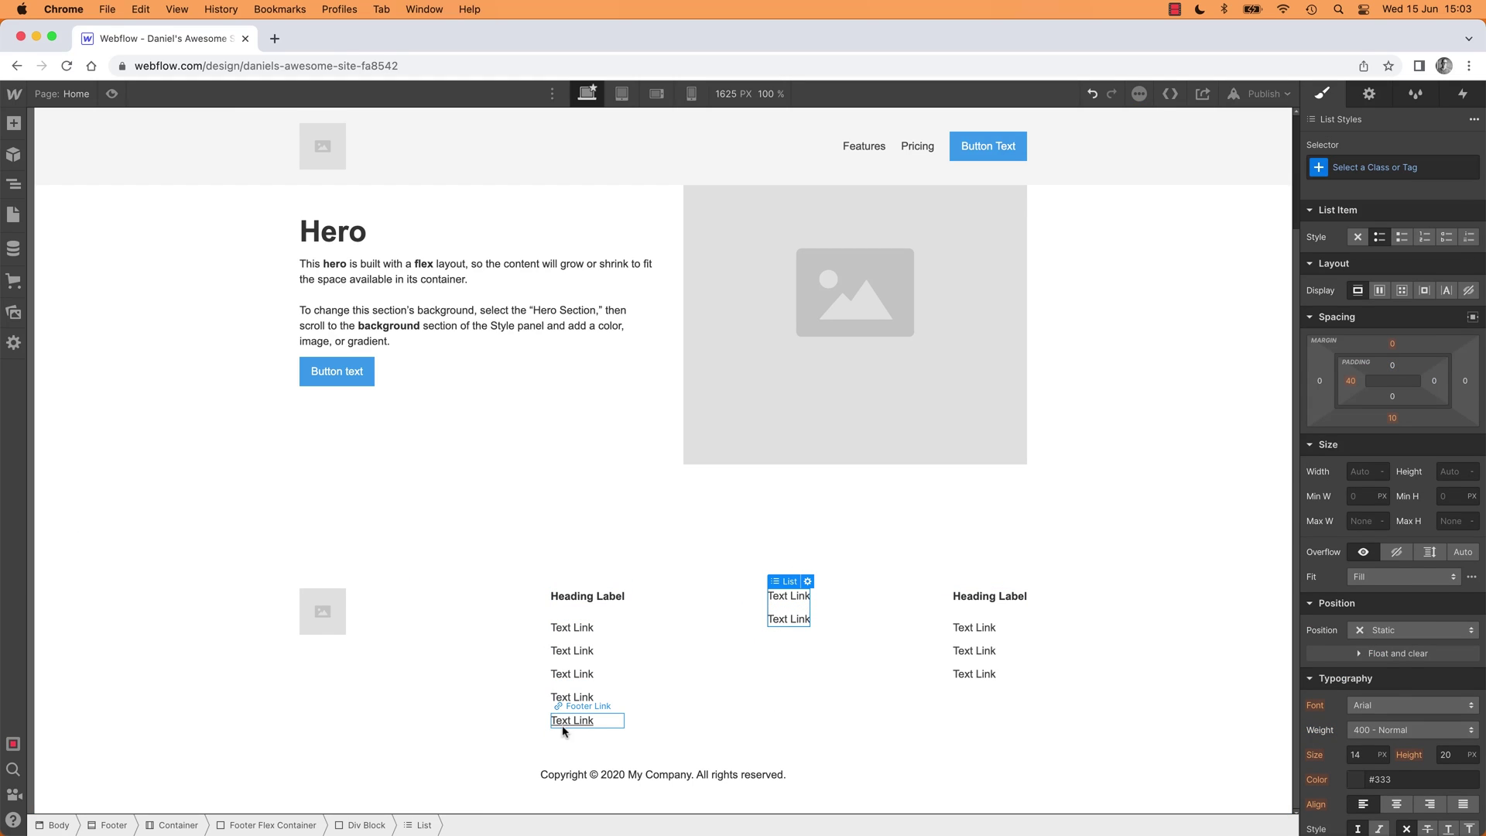
{"action": "scroll", "coordinate": [585, 546], "scroll_direction": "up", "scroll_amount": 3}
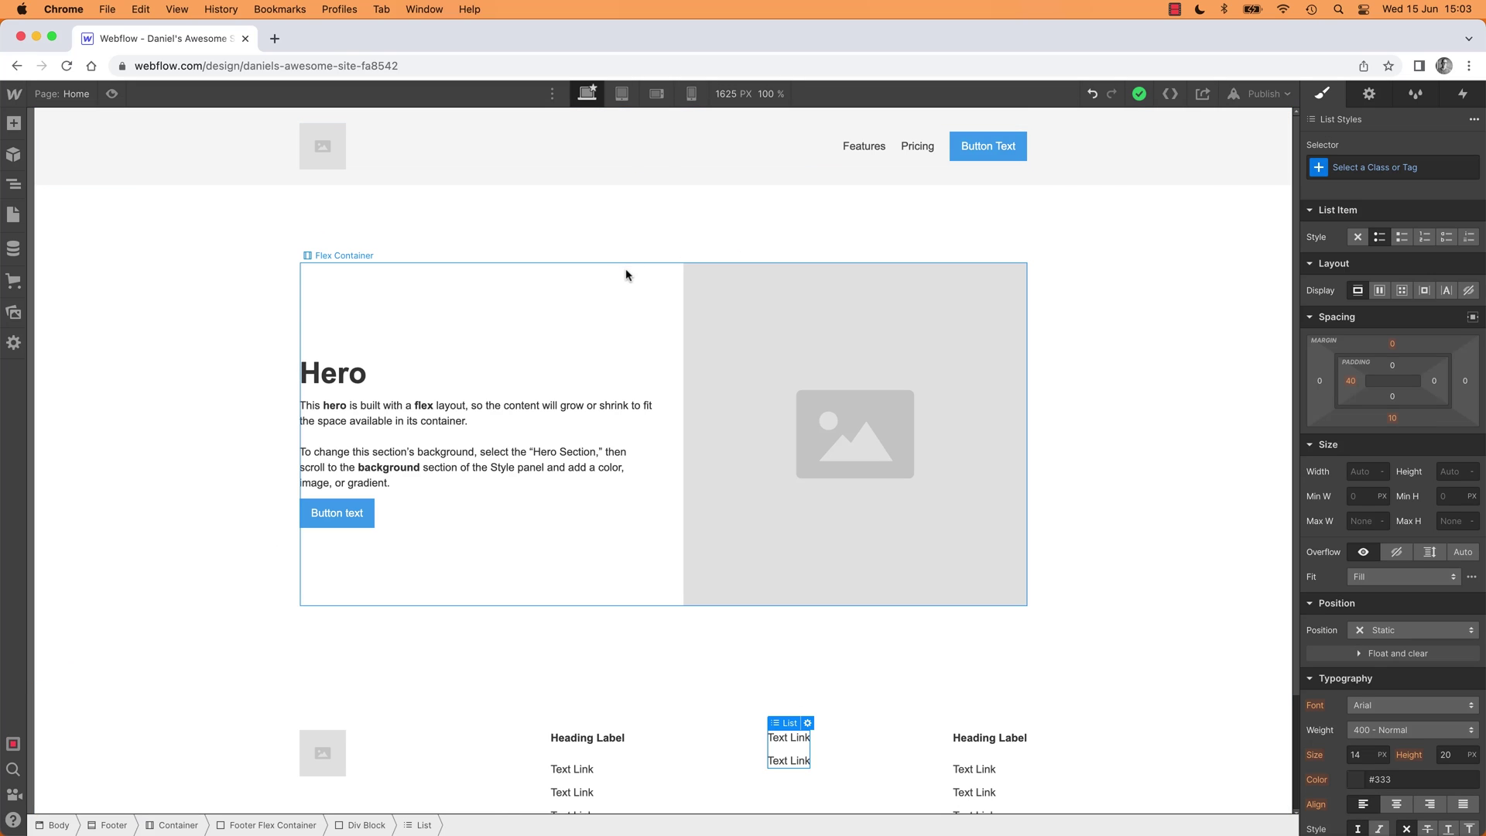
Step: Select the hero image and its Flex Container, then show the prebuilt layouts again
{"action": "left_click", "coordinate": [705, 356]}
{"action": "left_click", "coordinate": [506, 331]}
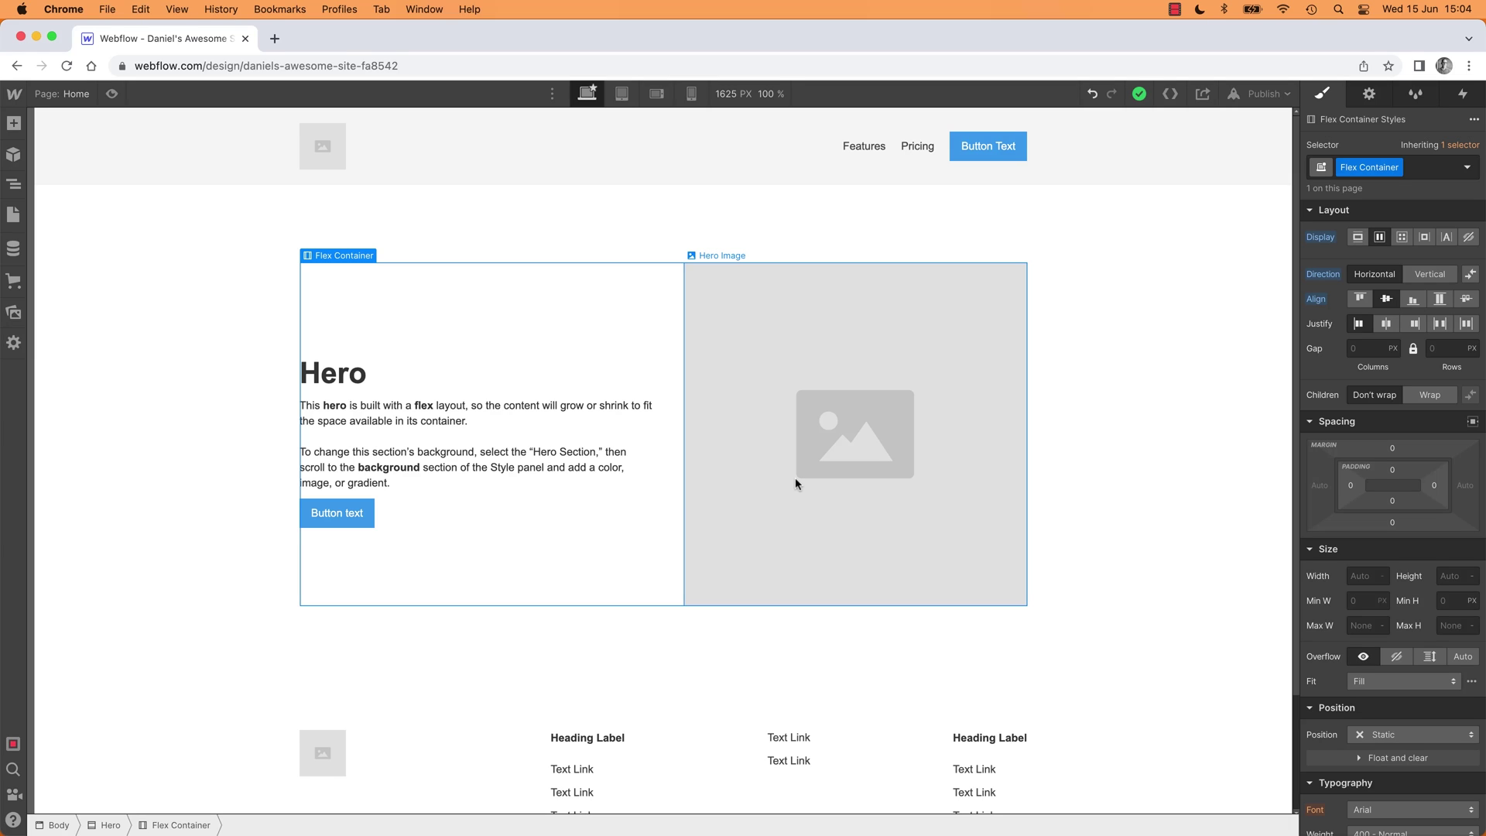
{"action": "left_click", "coordinate": [13, 123]}
{"action": "left_click", "coordinate": [174, 158]}
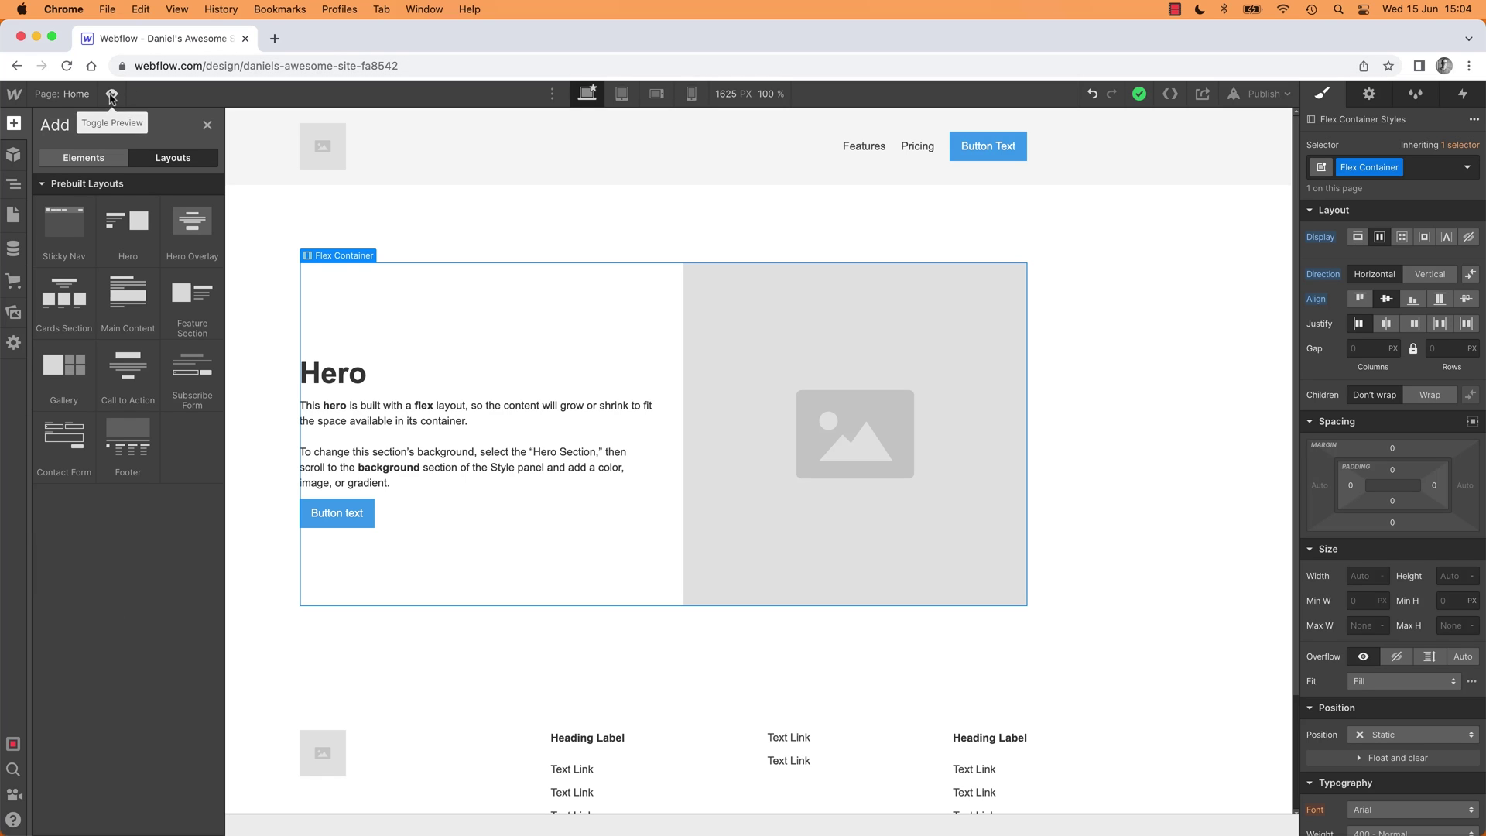
{"action": "left_click", "coordinate": [1067, 321]}
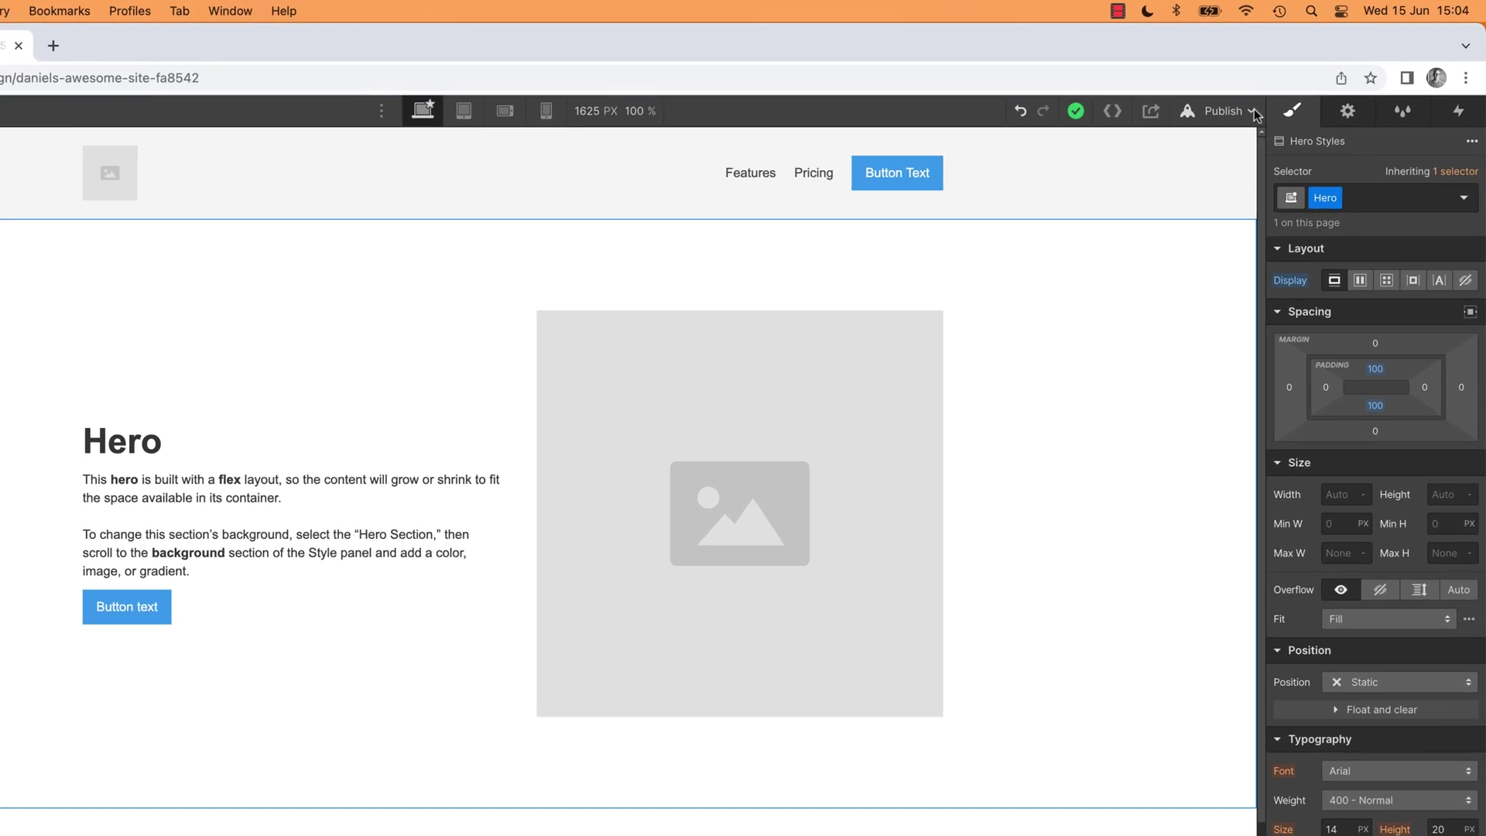
{"action": "left_click", "coordinate": [1287, 93]}
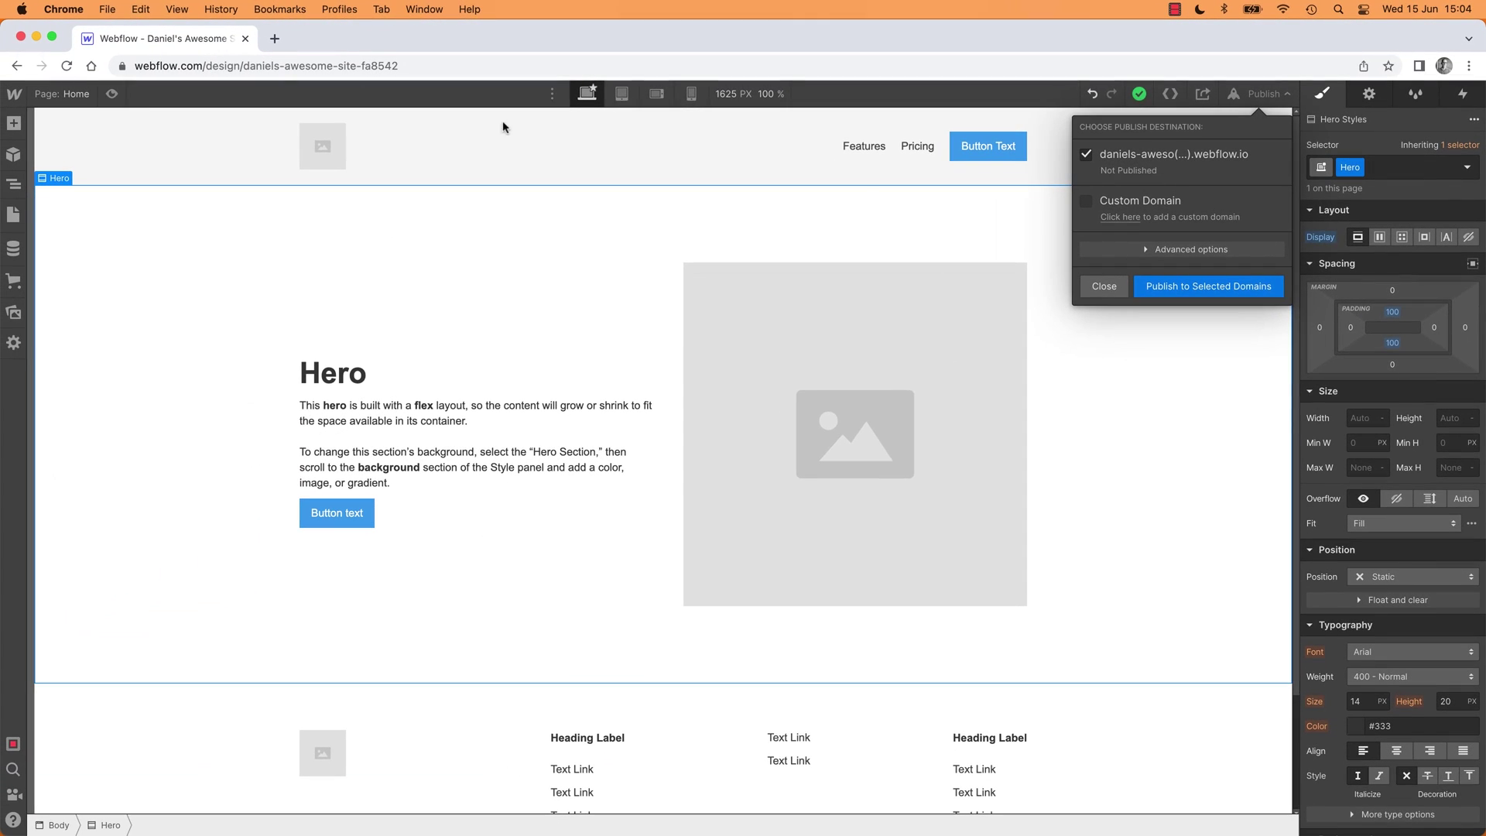
{"action": "left_click", "coordinate": [415, 248]}
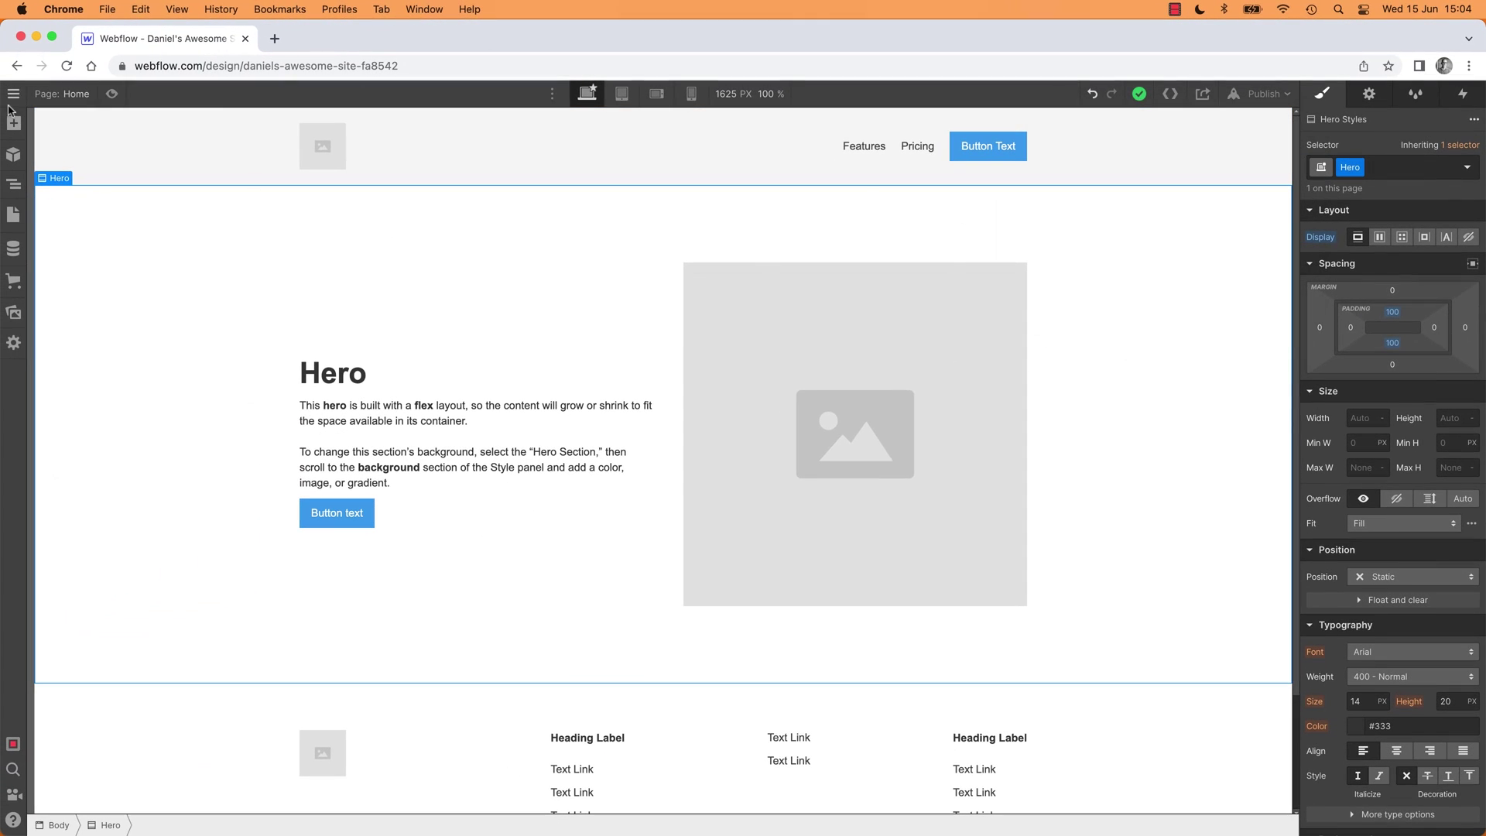
{"action": "left_click", "coordinate": [13, 123]}
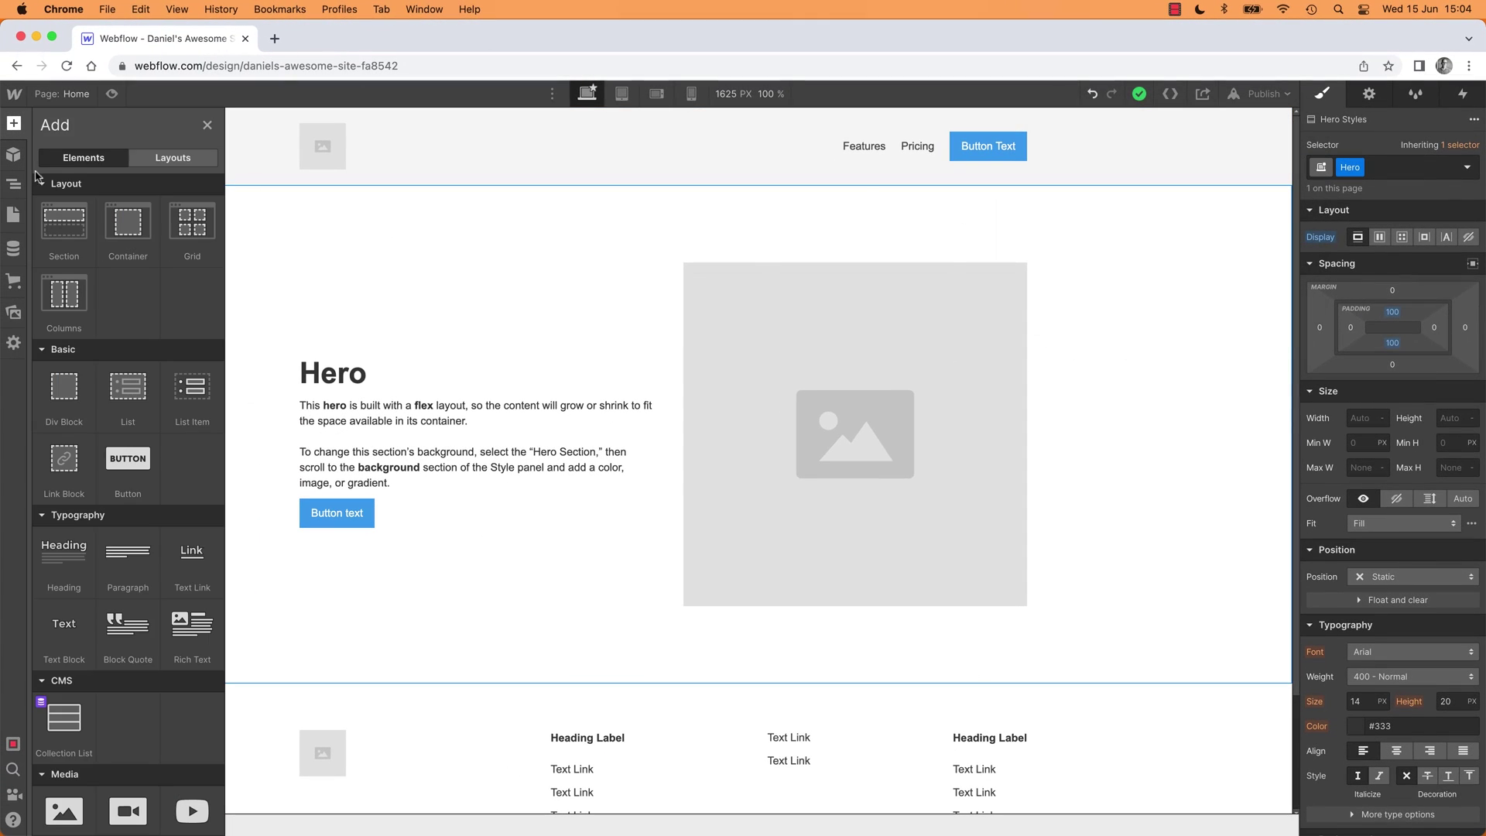
{"action": "left_click", "coordinate": [165, 165]}
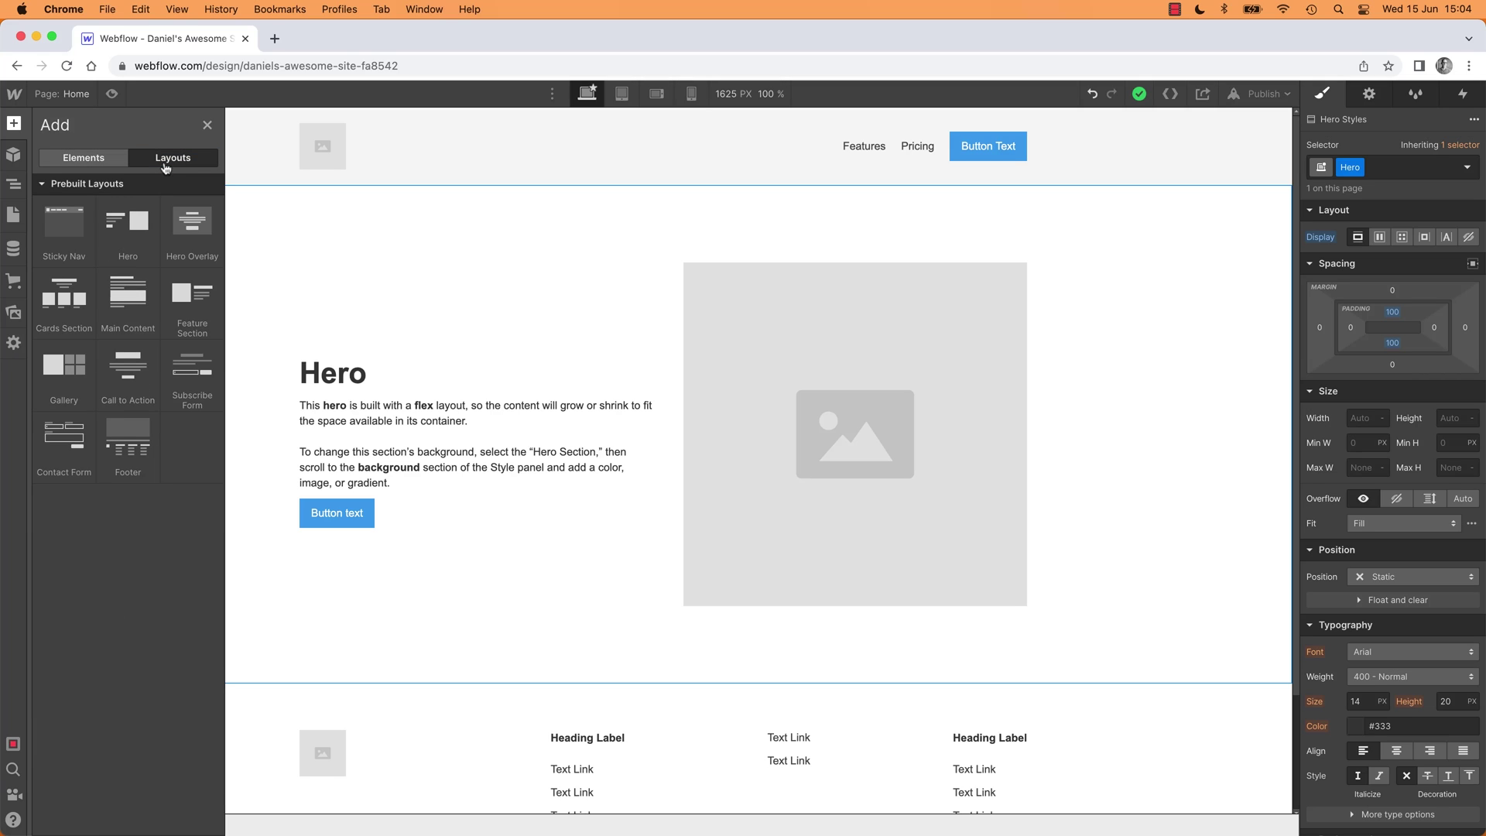
{"action": "mouse_move", "coordinate": [161, 228]}
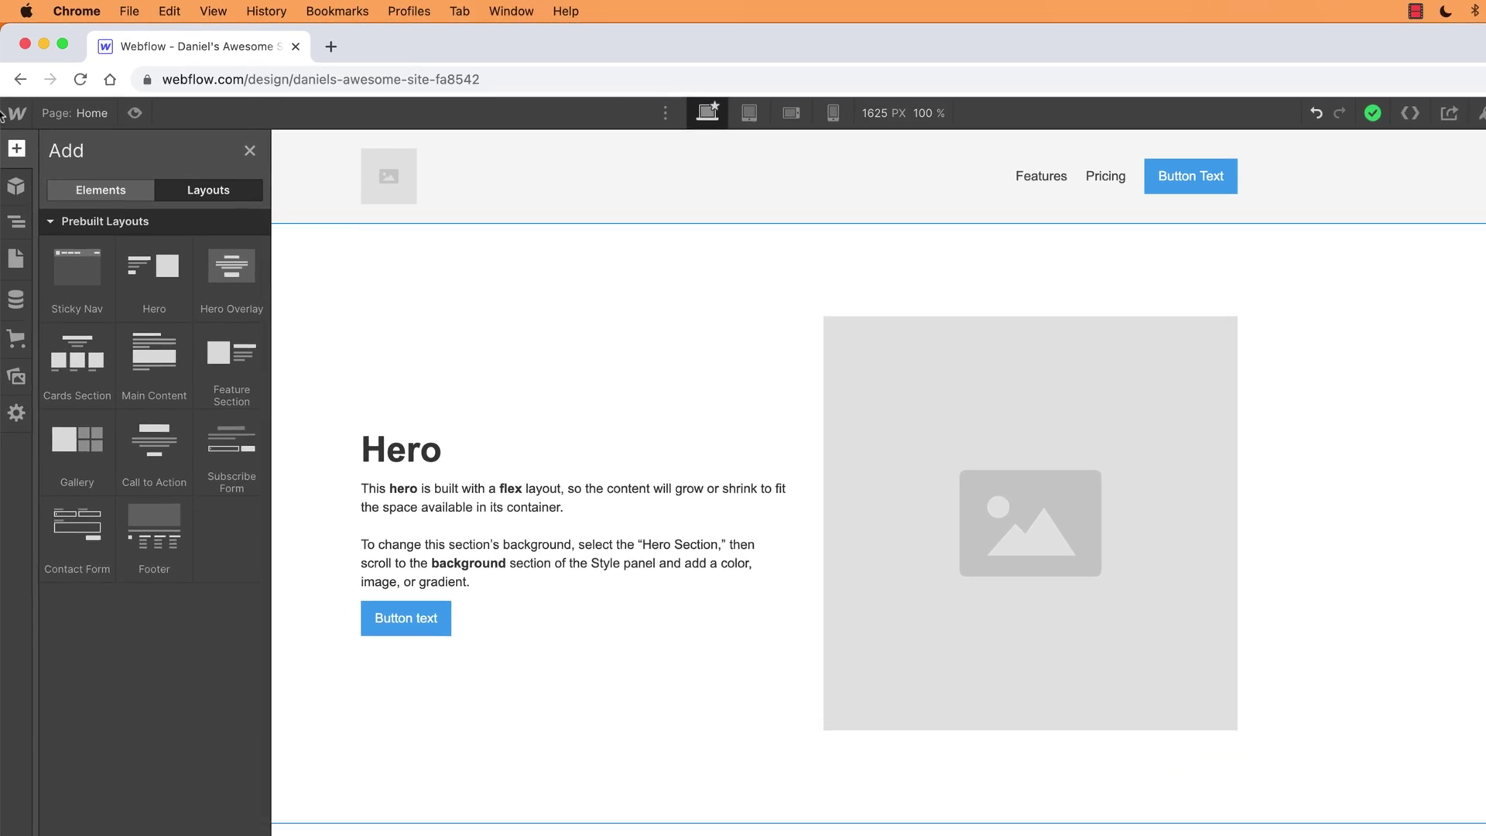
{"action": "left_click", "coordinate": [14, 96]}
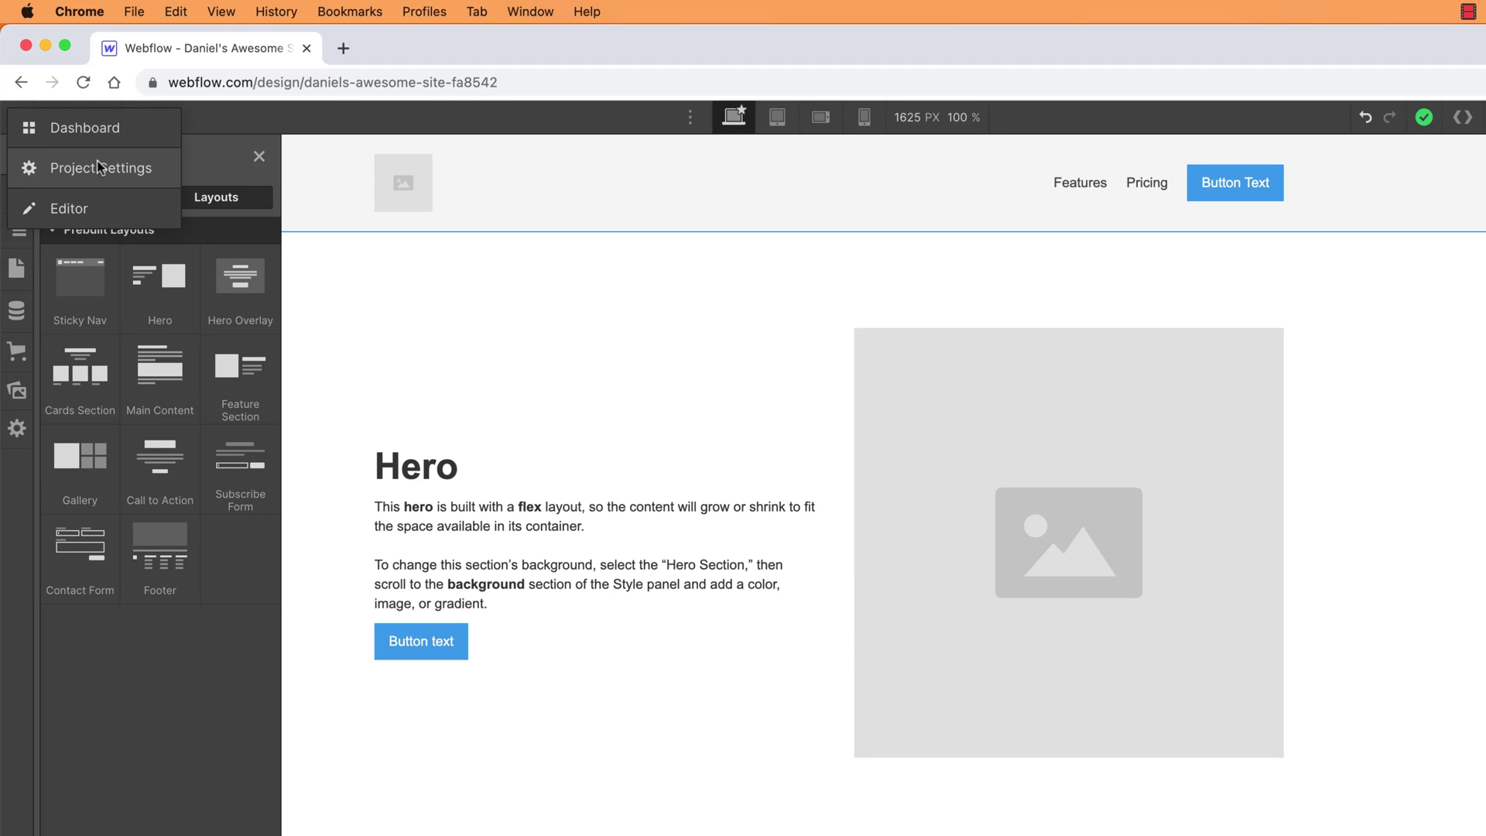
{"action": "left_click", "coordinate": [17, 117]}
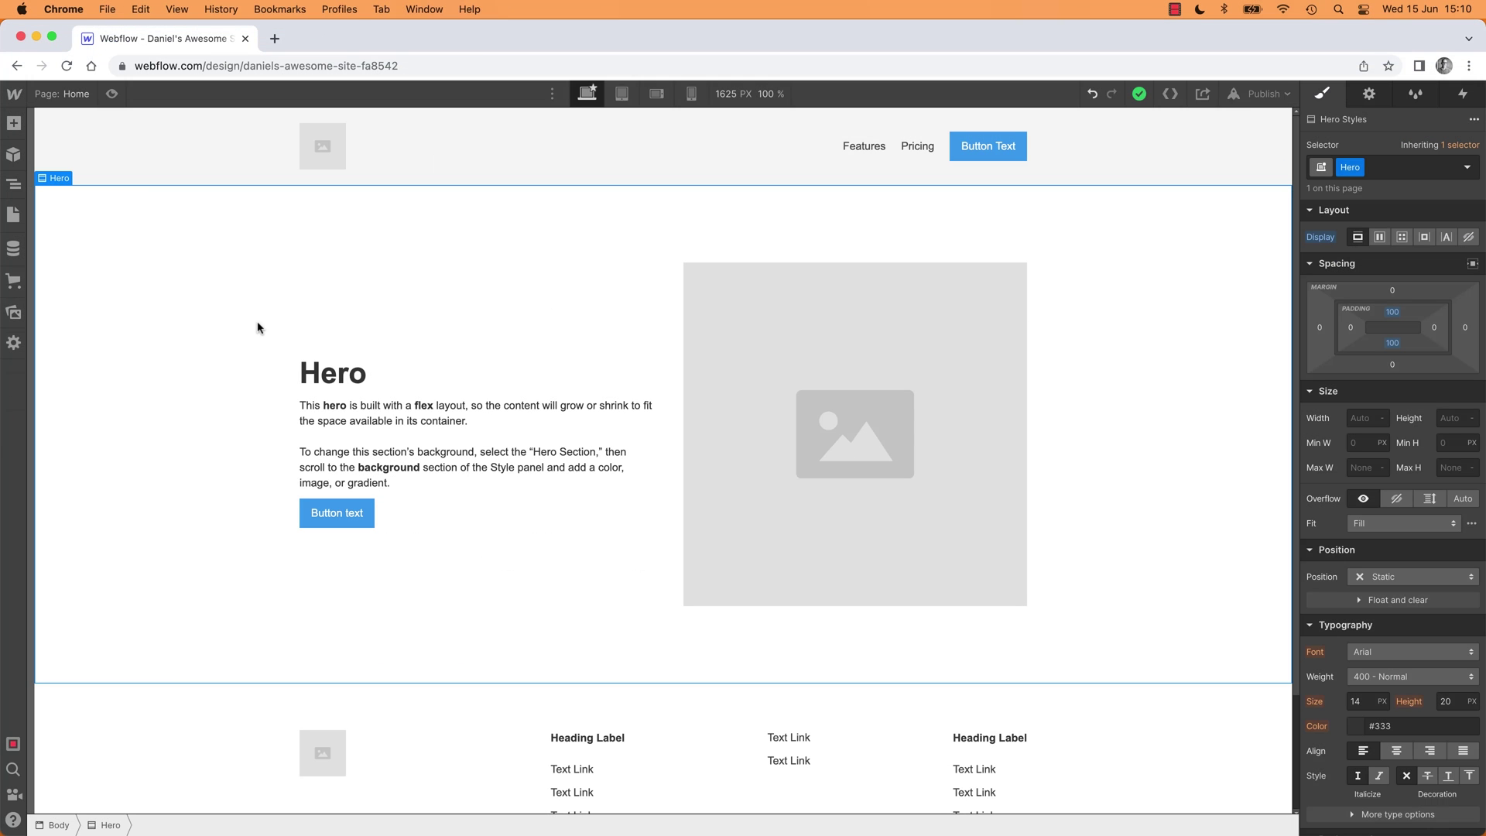
Step: Go to the workspace dashboard and choose Delete from the site card's options
{"action": "left_click", "coordinate": [14, 96]}
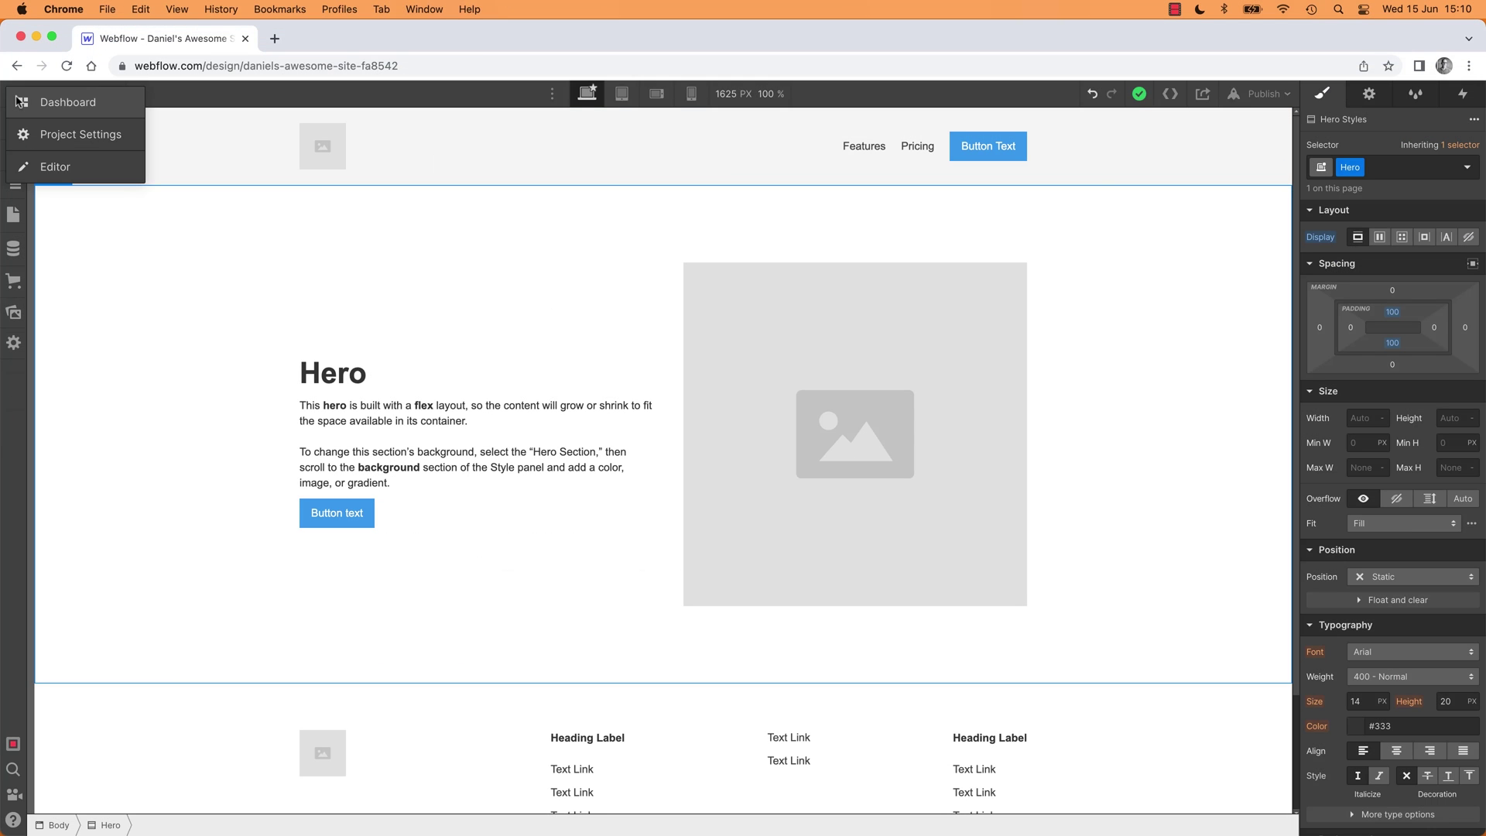
{"action": "left_click", "coordinate": [59, 105]}
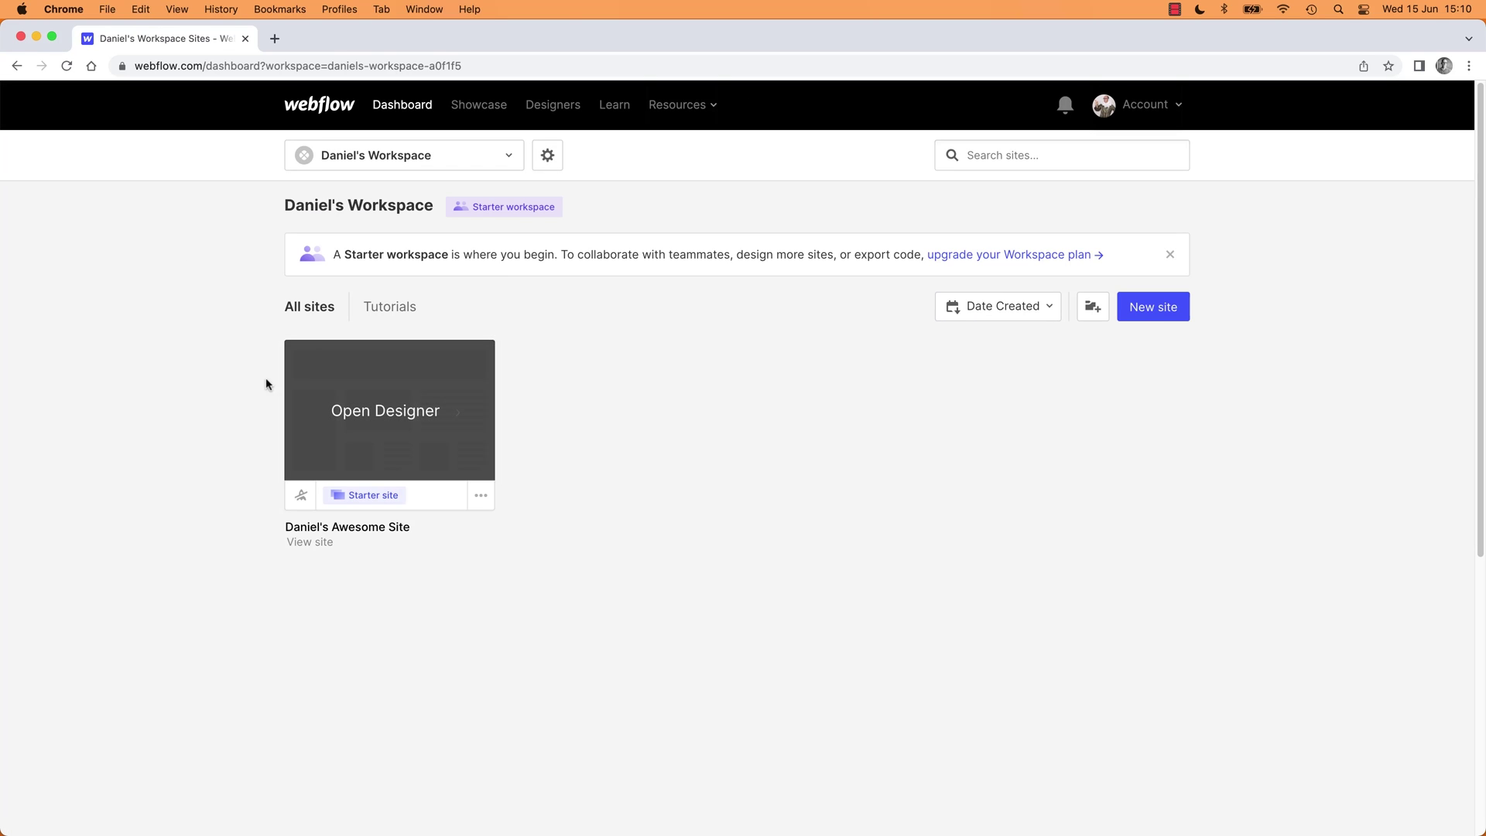
{"action": "left_click", "coordinate": [479, 502]}
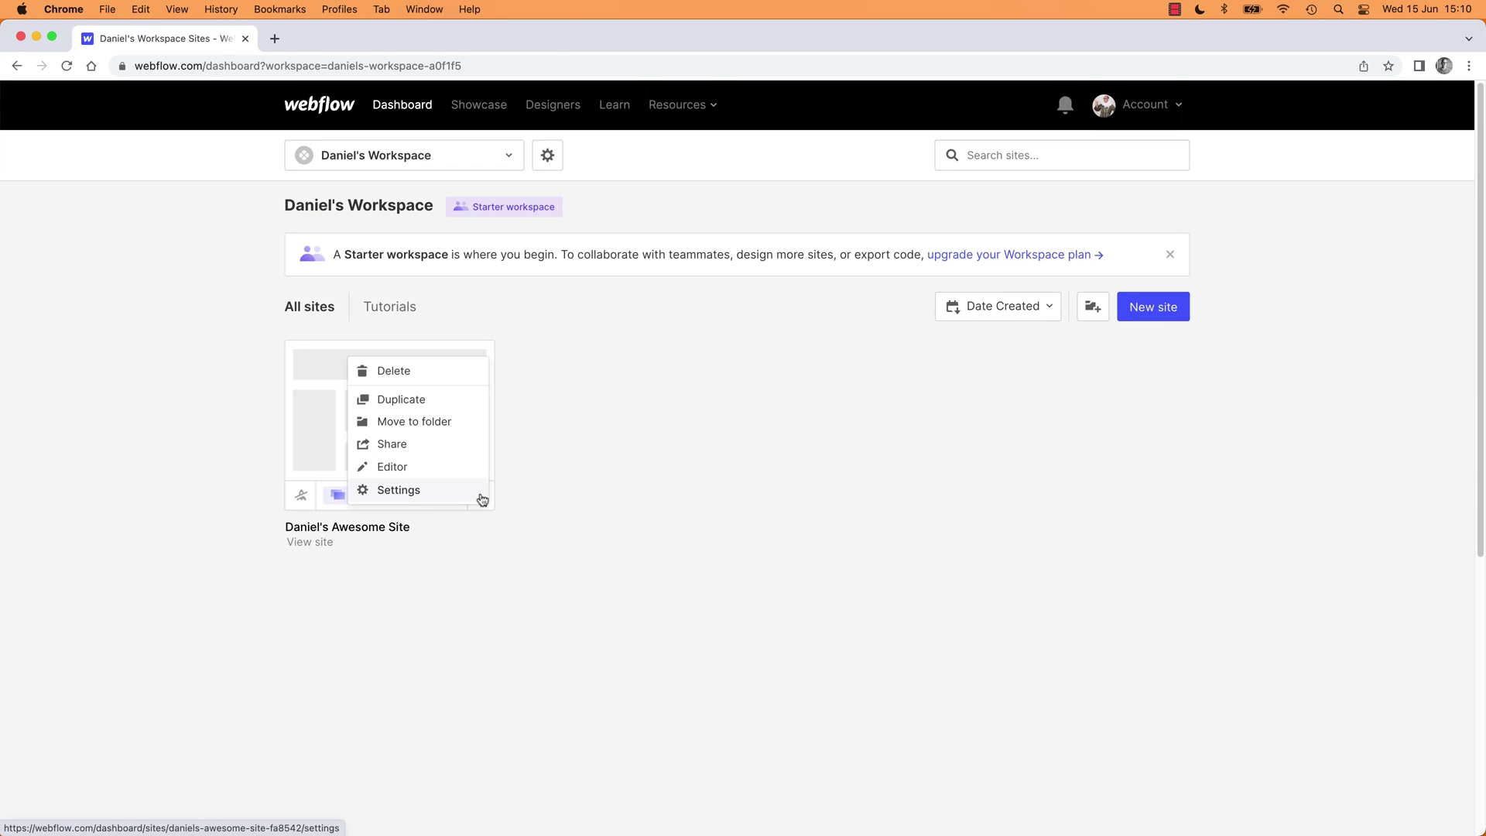
{"action": "left_click", "coordinate": [406, 372]}
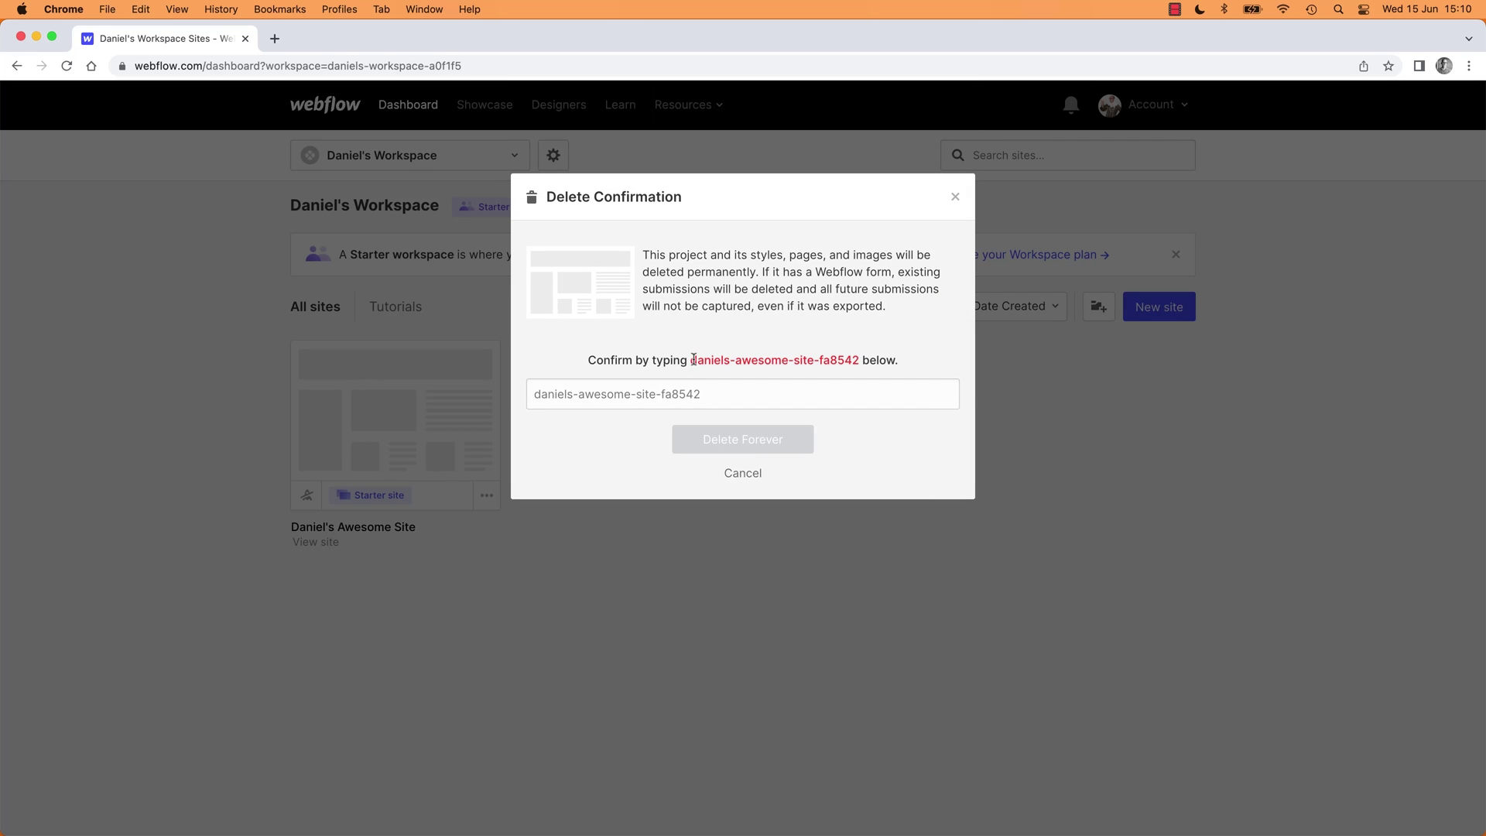
Step: Copy the site slug into the confirmation field and delete the site forever
{"action": "left_click_drag", "start_coordinate": [692, 361], "coordinate": [857, 363]}
{"action": "key", "text": "cmd+c"}
{"action": "left_click", "coordinate": [786, 394]}
{"action": "key", "text": "cmd+v"}
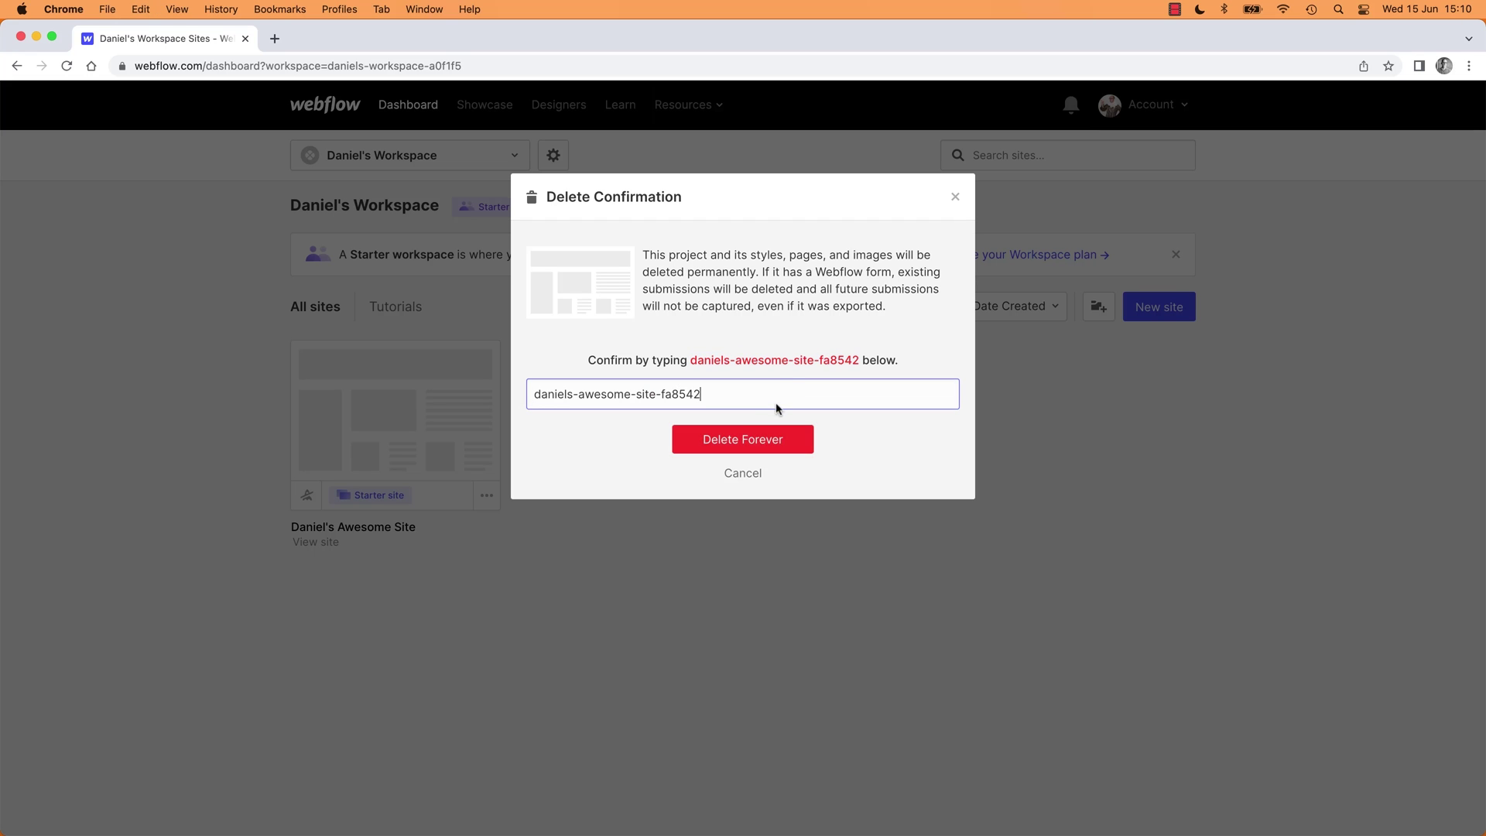
{"action": "left_click", "coordinate": [745, 440]}
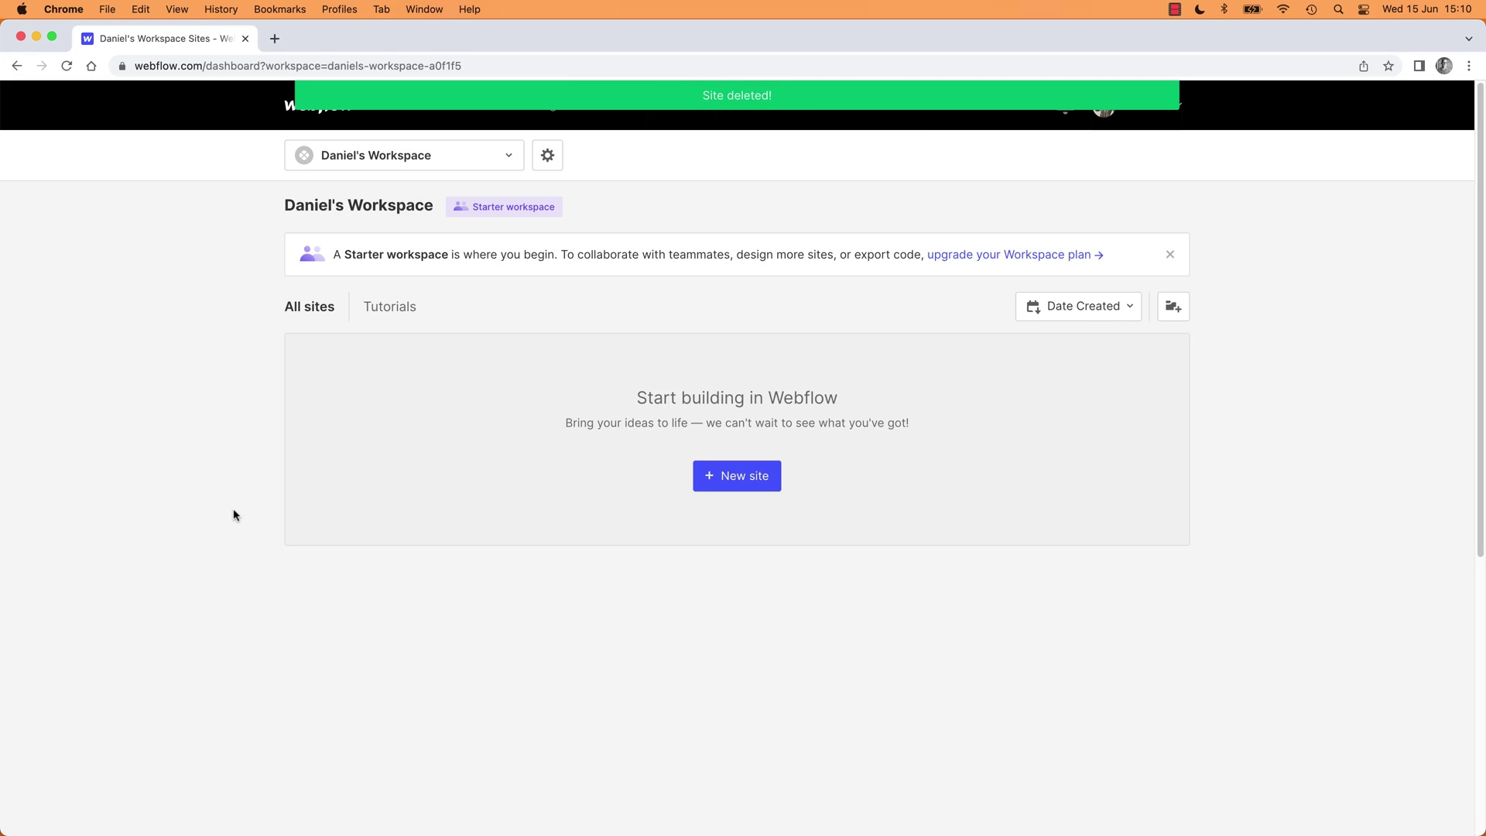